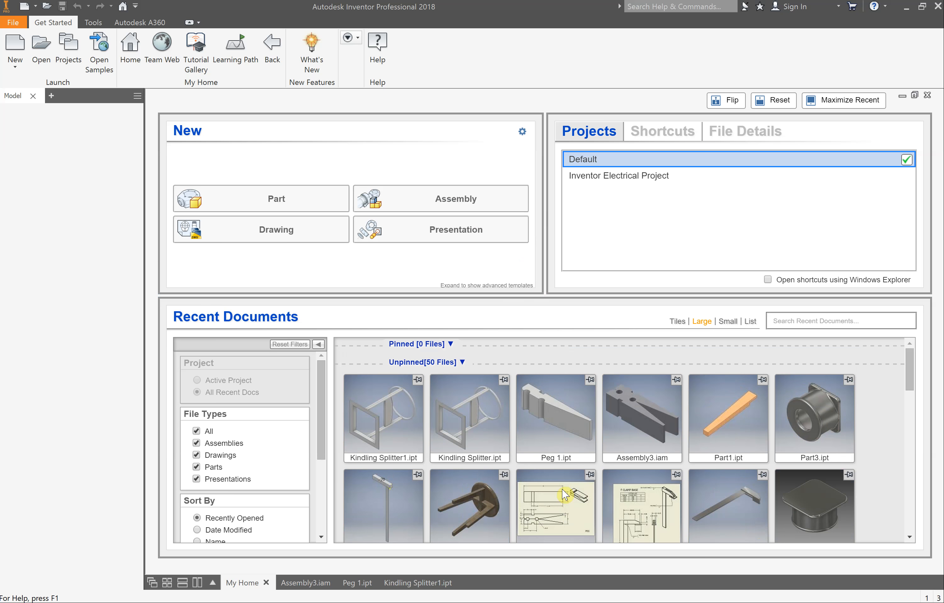
# Open the recent Peg.dwg drawing and delete the 110.00 and 10.00 dimensions below its upper view.
pyautogui.click(570, 517)
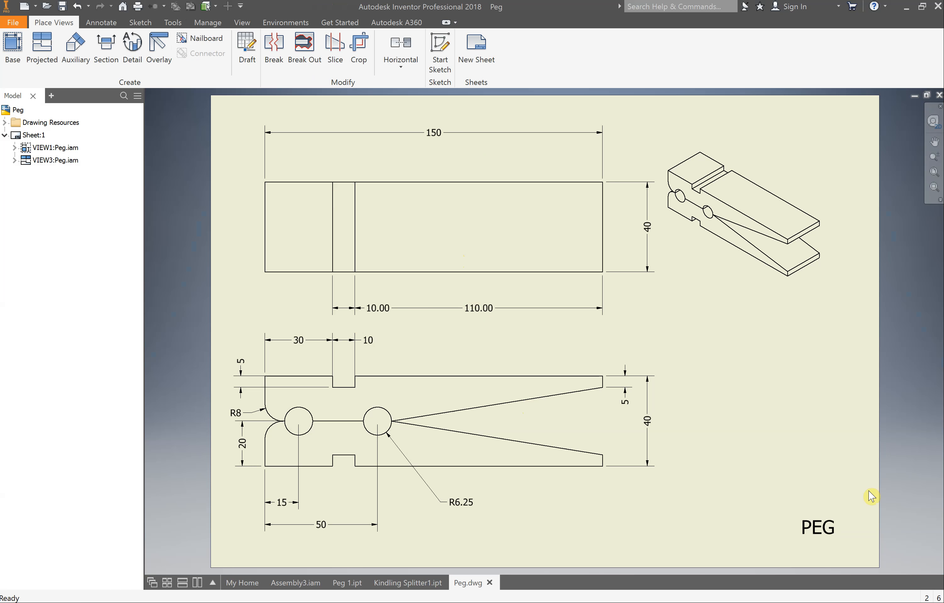
pyautogui.click(483, 316)
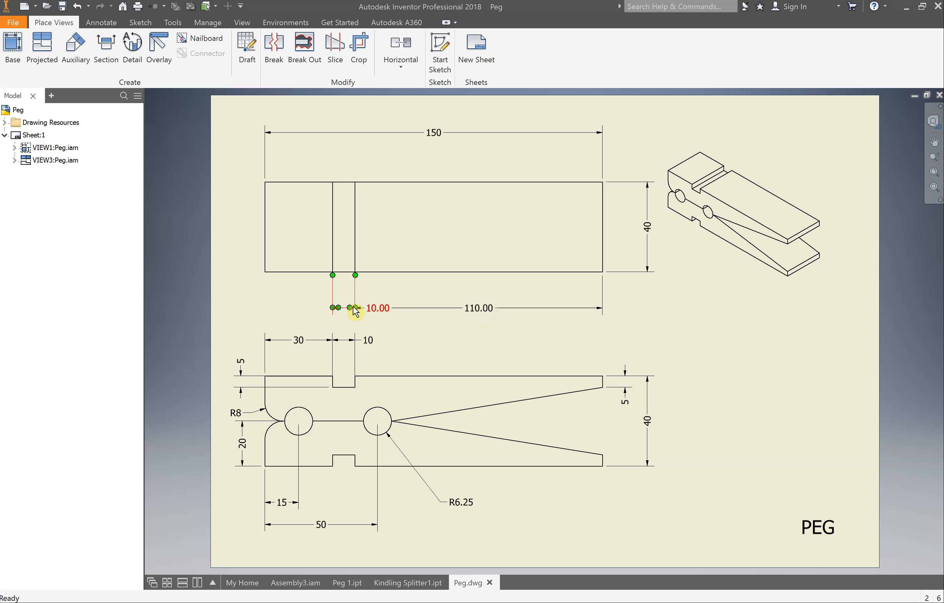
pyautogui.click(481, 312)
pyautogui.press('Delete')
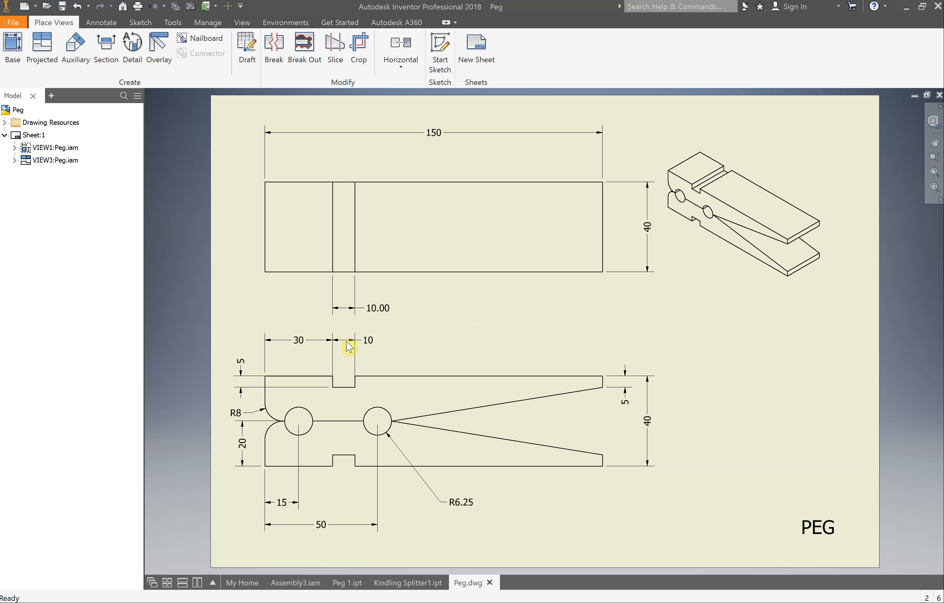
pyautogui.click(374, 311)
pyautogui.press('Delete')
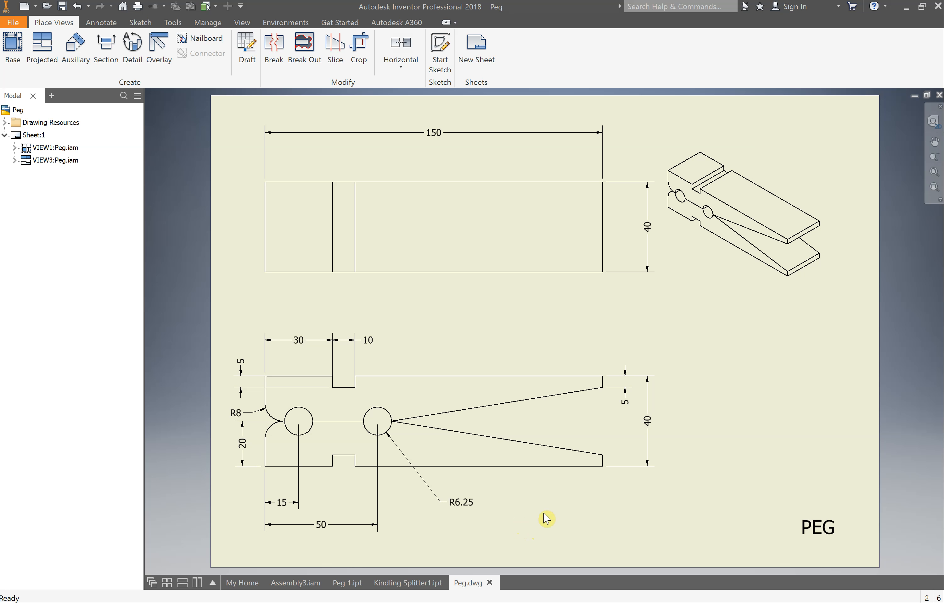
# Switch to the Kindling Splitter1.ipt part and examine its shape in an angled view and from the top and sides.
pyautogui.click(420, 584)
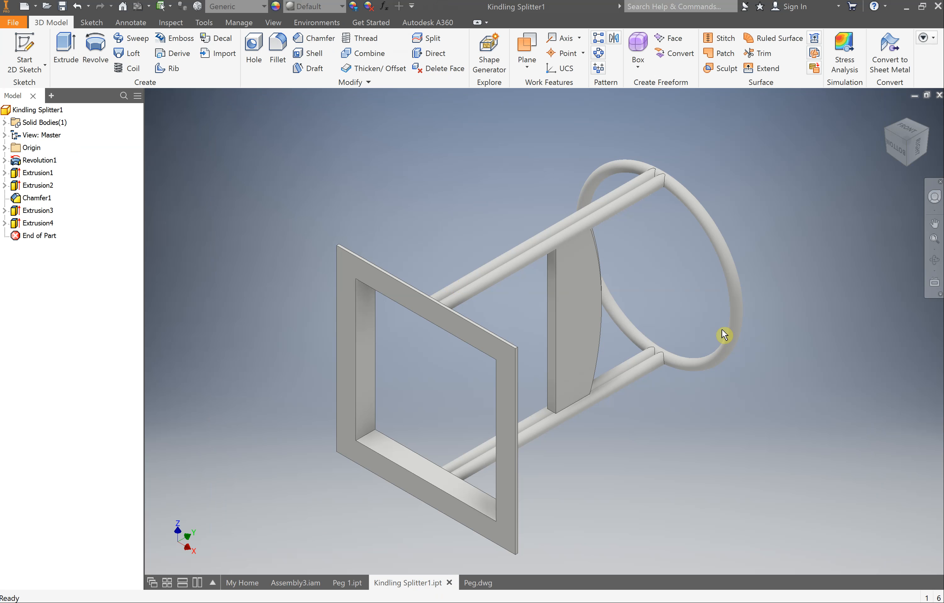
pyautogui.keyDown('shift'); pyautogui.moveTo(544, 331); pyautogui.dragTo(590, 356, button='middle'); pyautogui.keyUp('shift')
pyautogui.moveTo(906, 136); pyautogui.dragTo(895, 137)
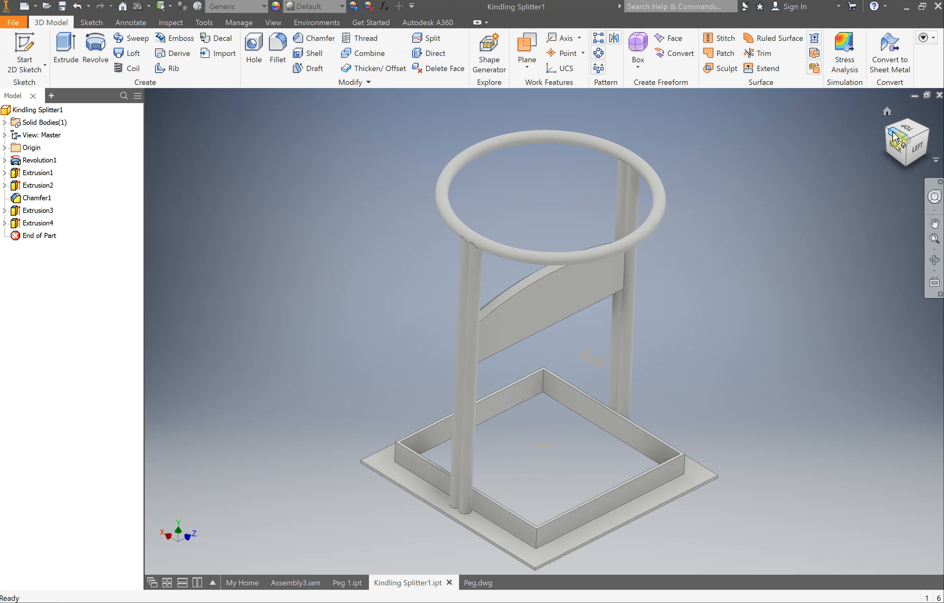
pyautogui.scroll(-3, 571, 457)
pyautogui.scroll(4, 571, 457)
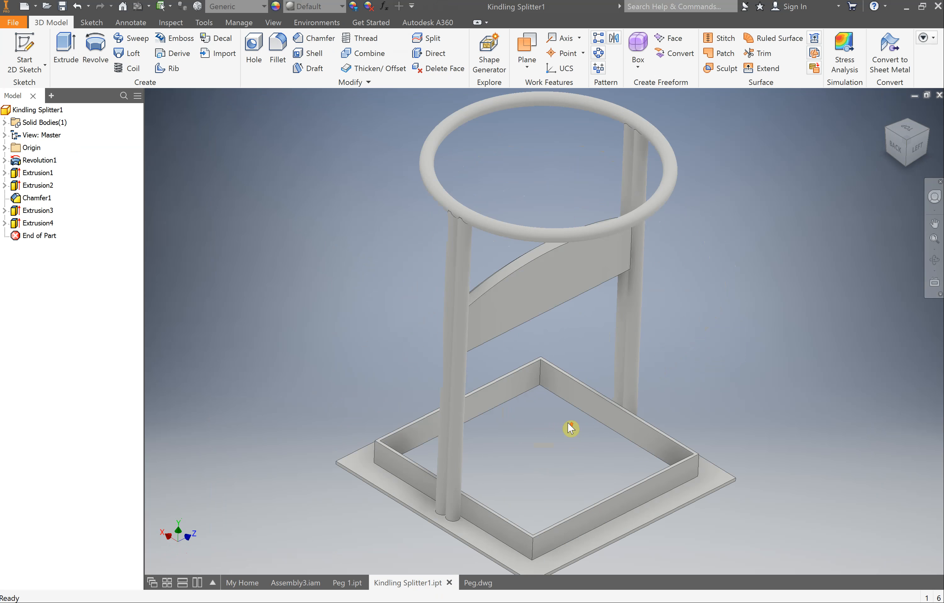
pyautogui.scroll(-2, 571, 429)
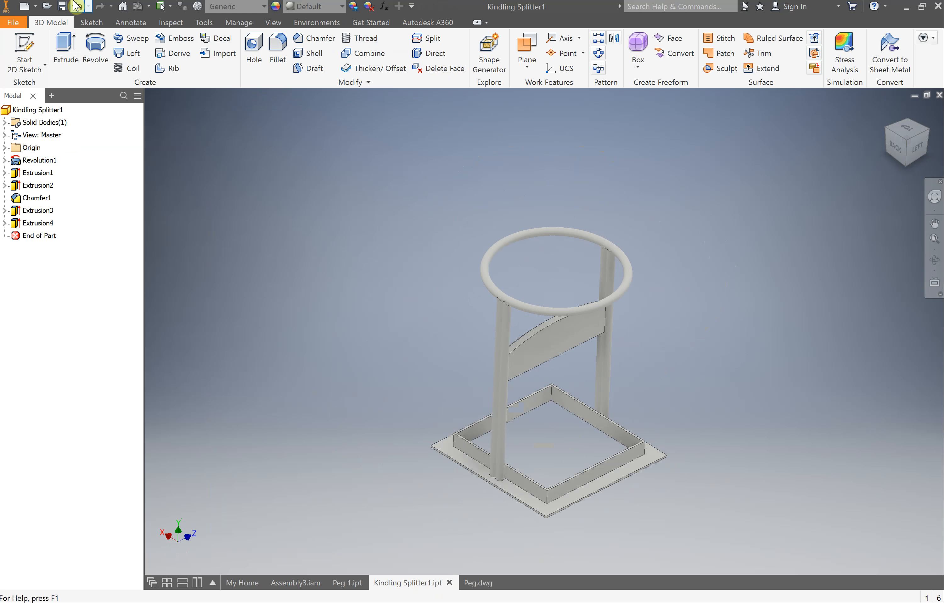
pyautogui.click(908, 131)
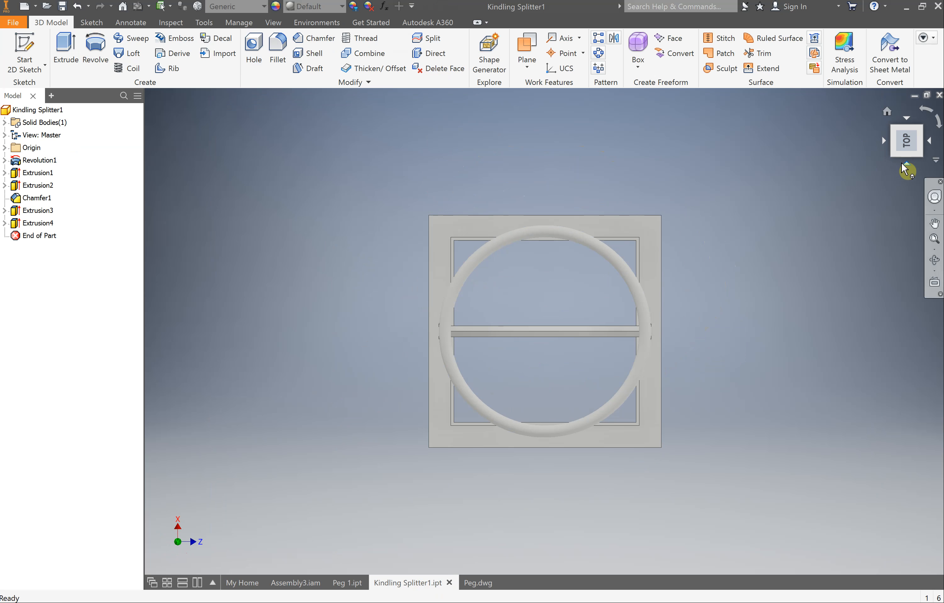
pyautogui.click(907, 164)
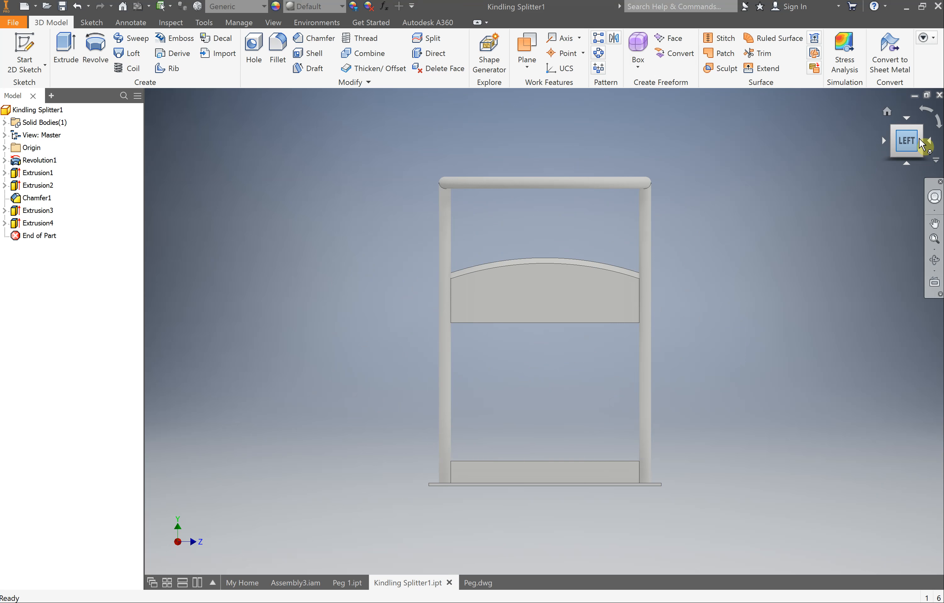
pyautogui.click(929, 142)
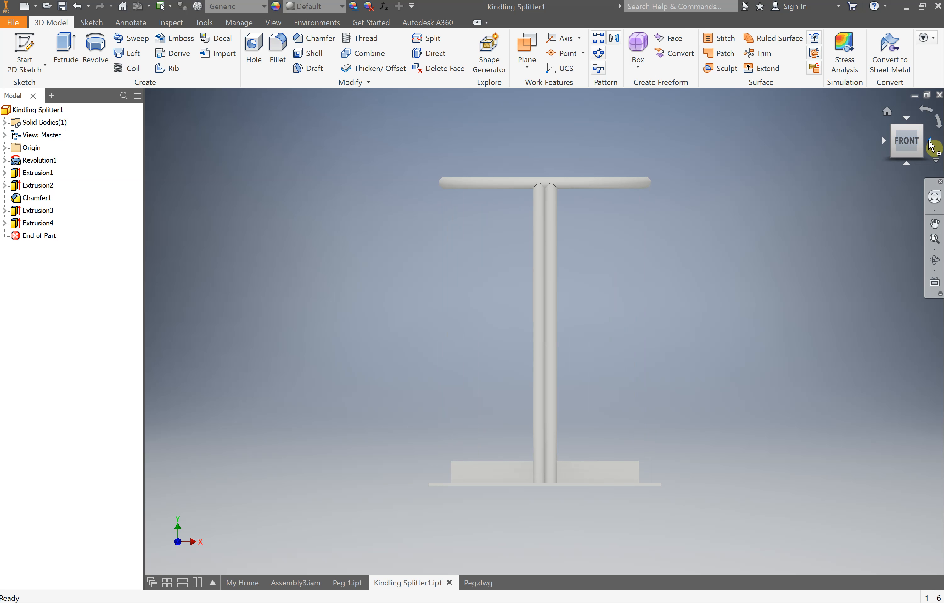
# Define the part's left view, which shows the arched blade face-on, as the front view and save the part.
pyautogui.click(885, 142)
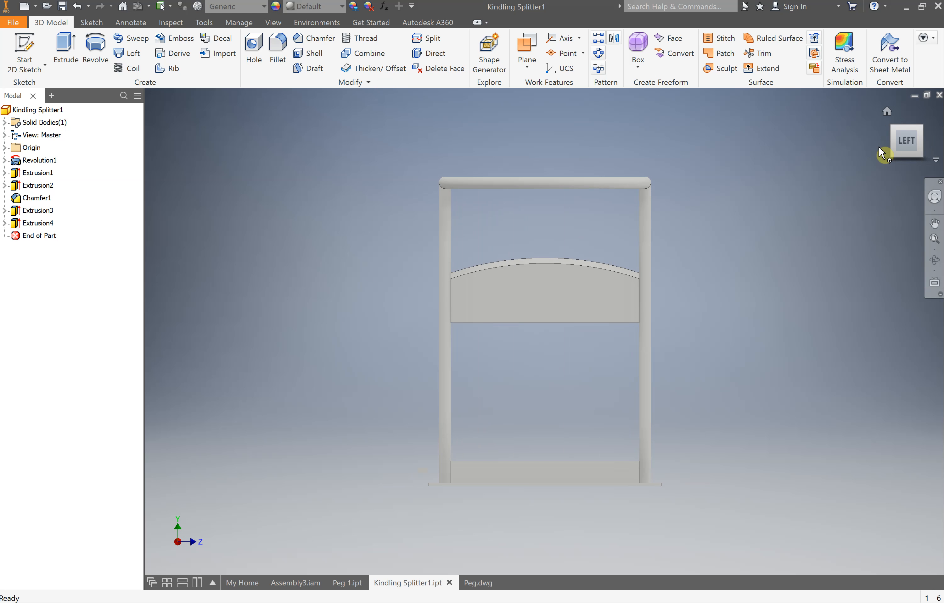
pyautogui.rightClick(910, 144)
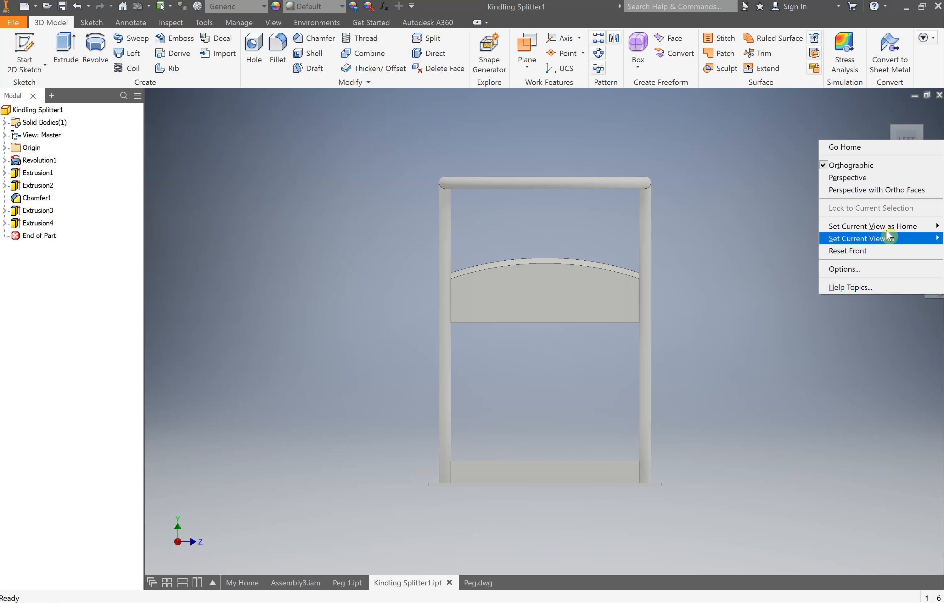
pyautogui.moveTo(890, 241)
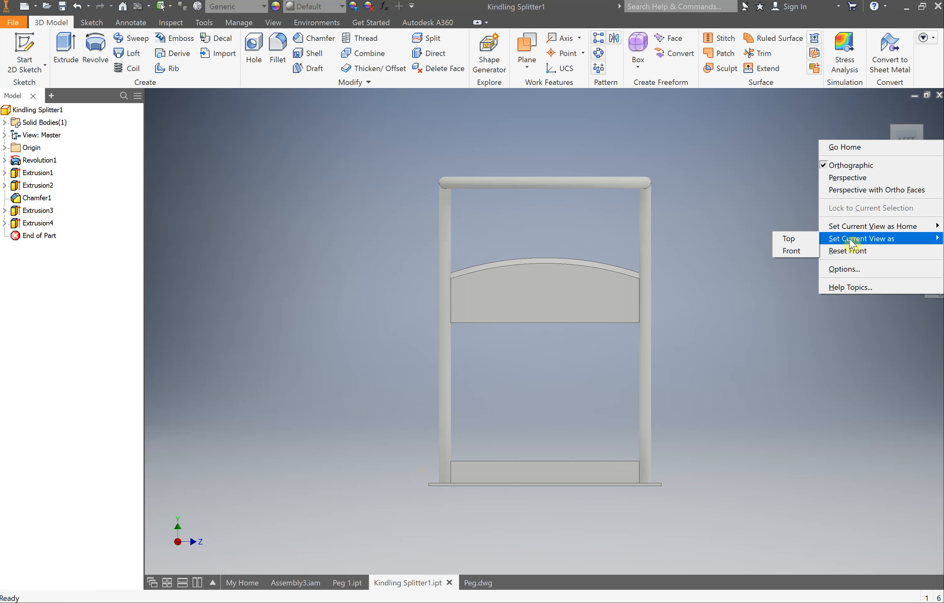
pyautogui.click(797, 255)
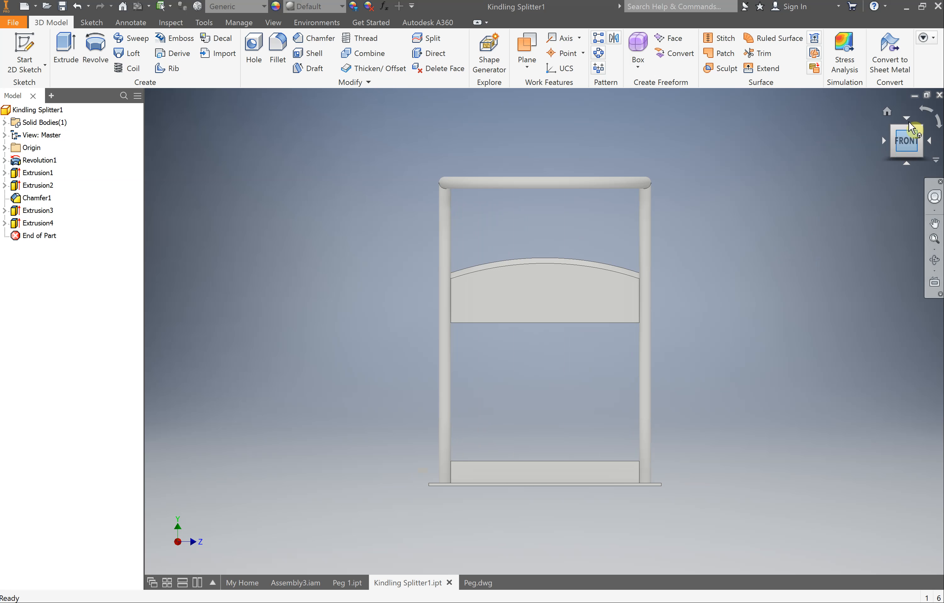
pyautogui.click(906, 118)
pyautogui.click(908, 164)
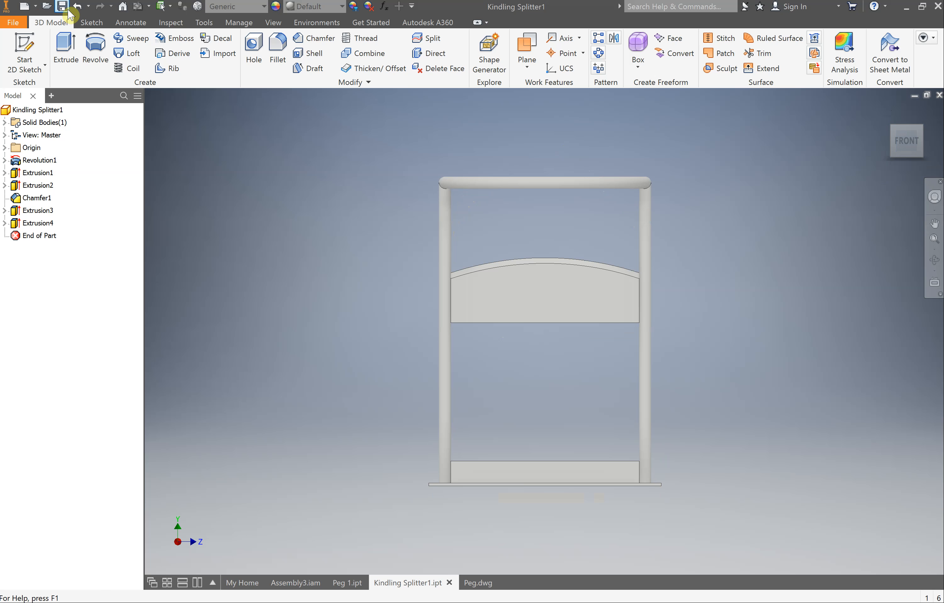
pyautogui.click(66, 12)
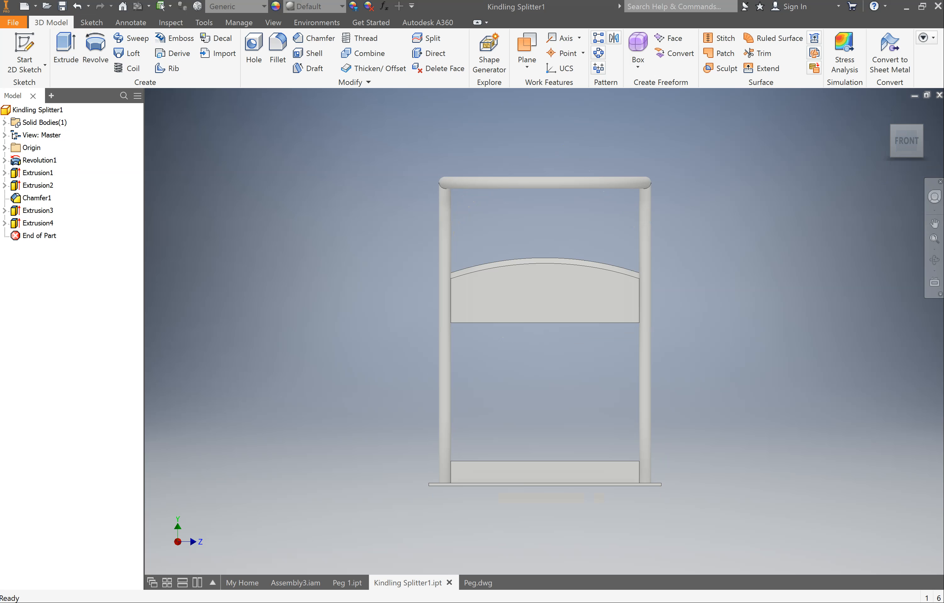
# Create a new drawing document from the home page.
pyautogui.click(243, 582)
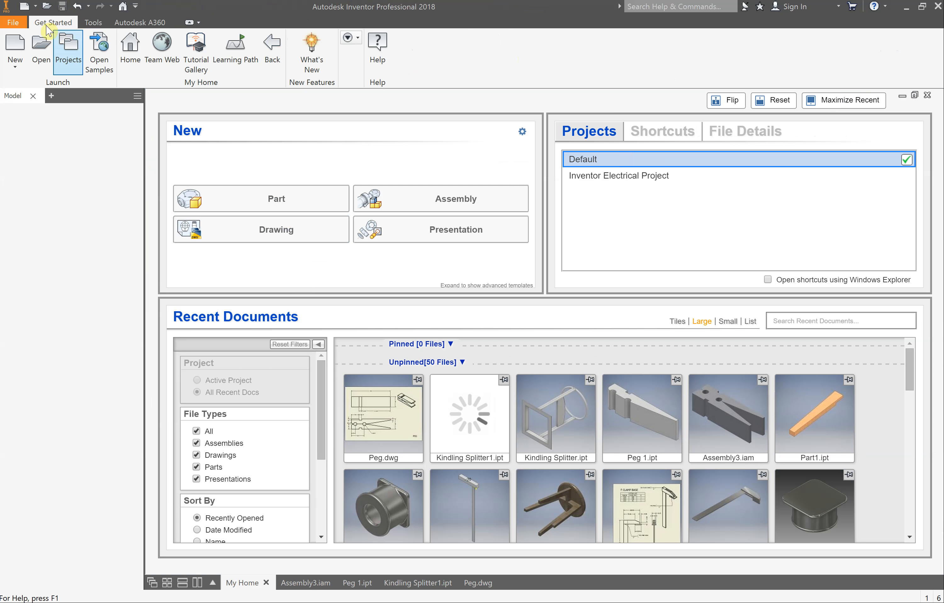
pyautogui.click(35, 6)
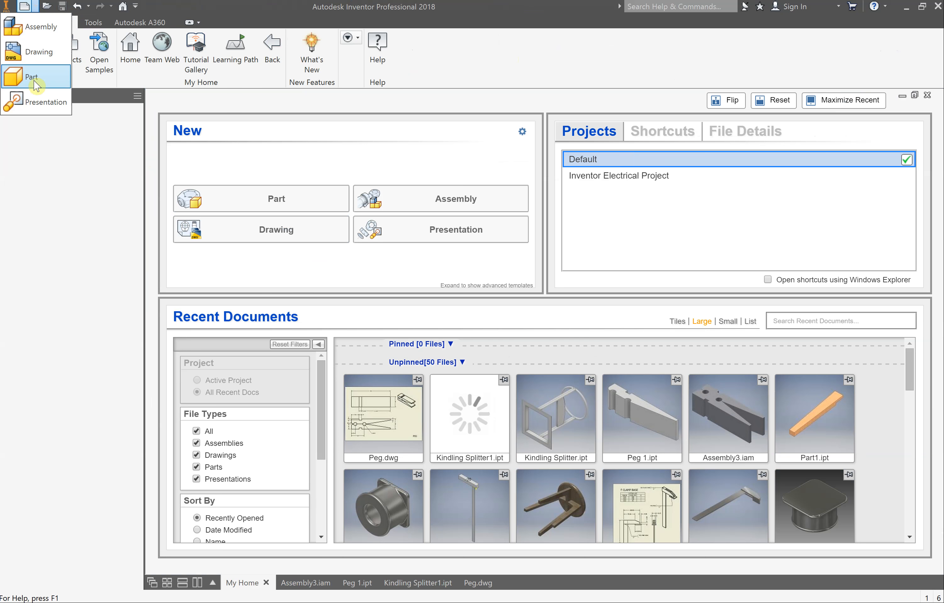
pyautogui.click(291, 236)
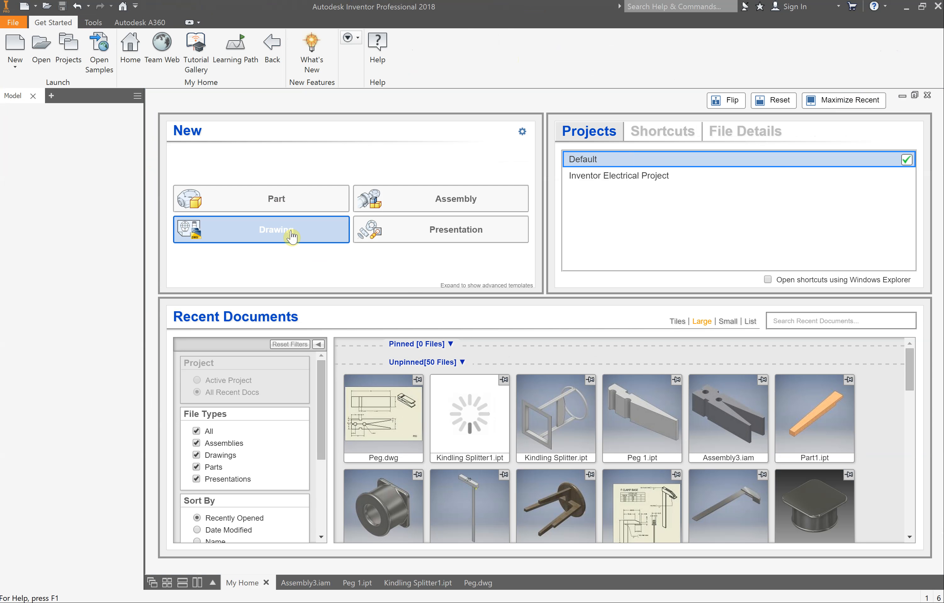
pyautogui.click(291, 236)
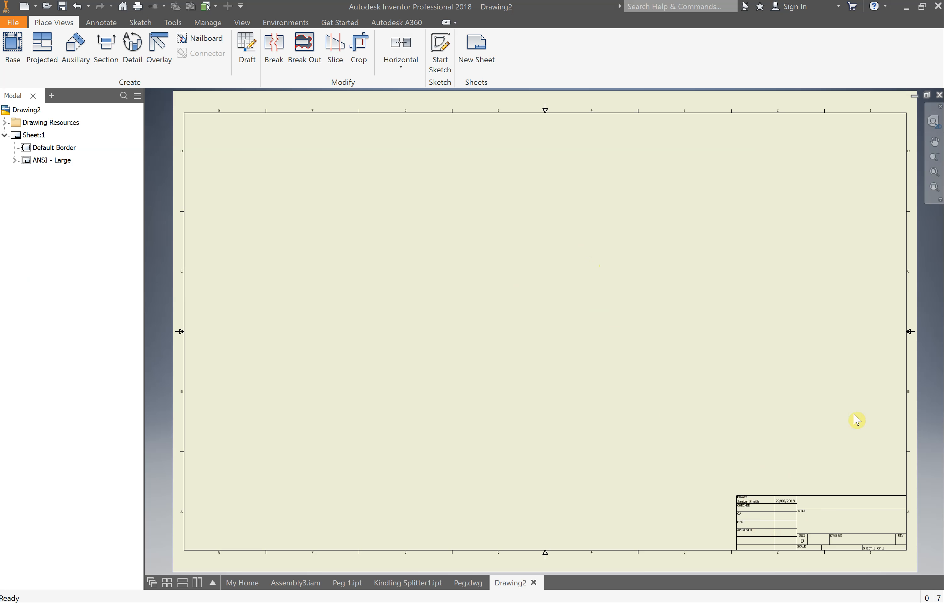
# Set the drawing sheet's size to A4 in landscape orientation.
pyautogui.click(16, 139)
pyautogui.rightClick(16, 136)
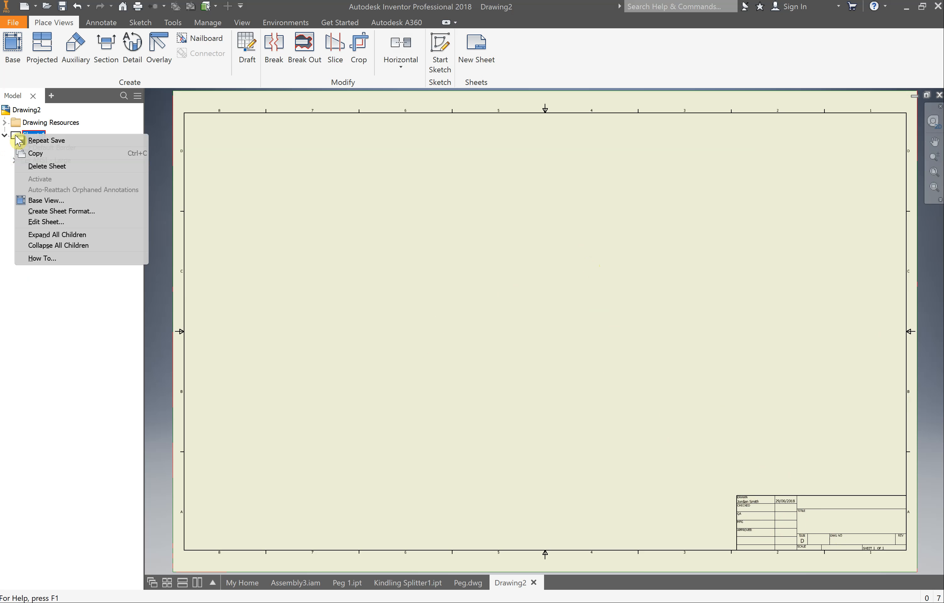
pyautogui.click(61, 222)
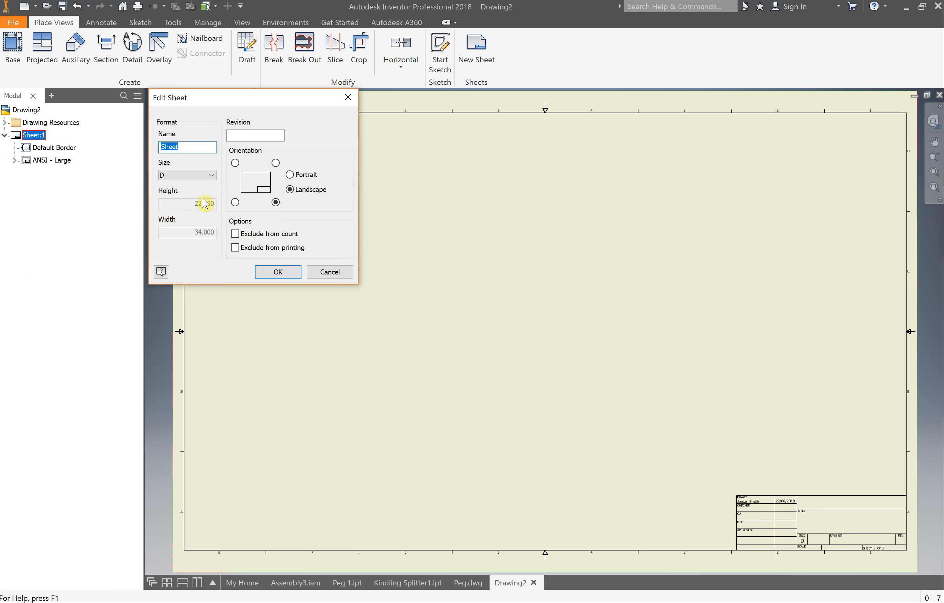
pyautogui.click(206, 179)
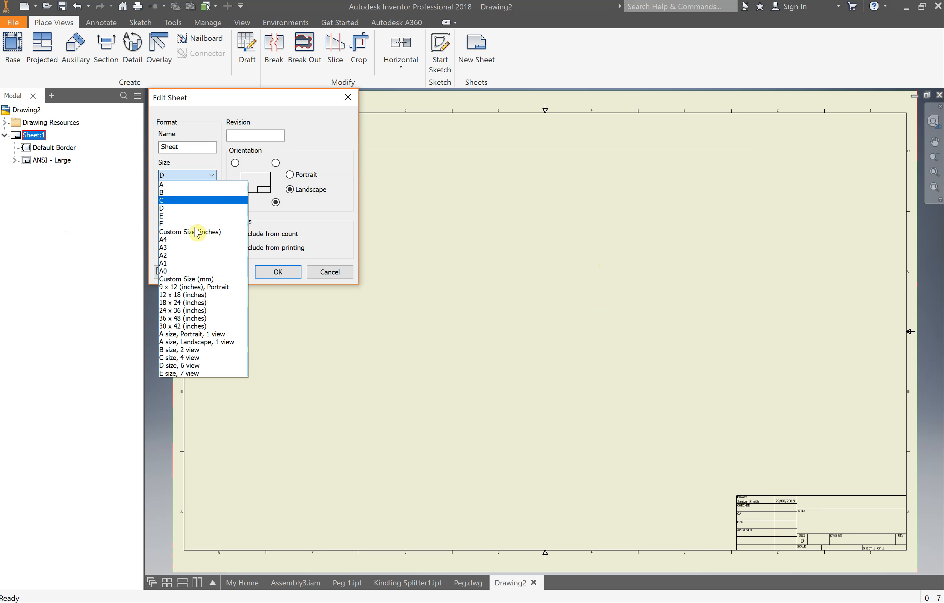
pyautogui.click(194, 245)
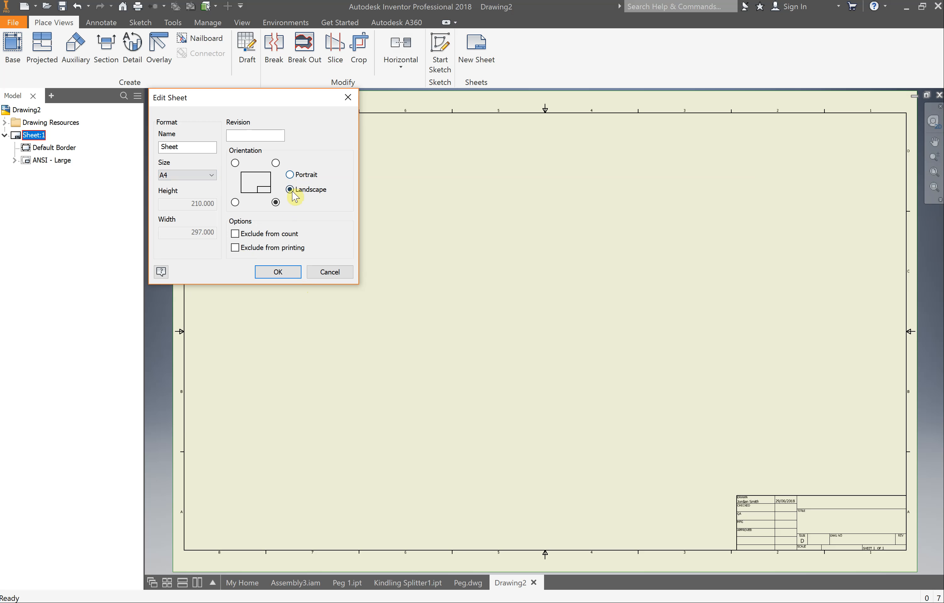
pyautogui.click(279, 271)
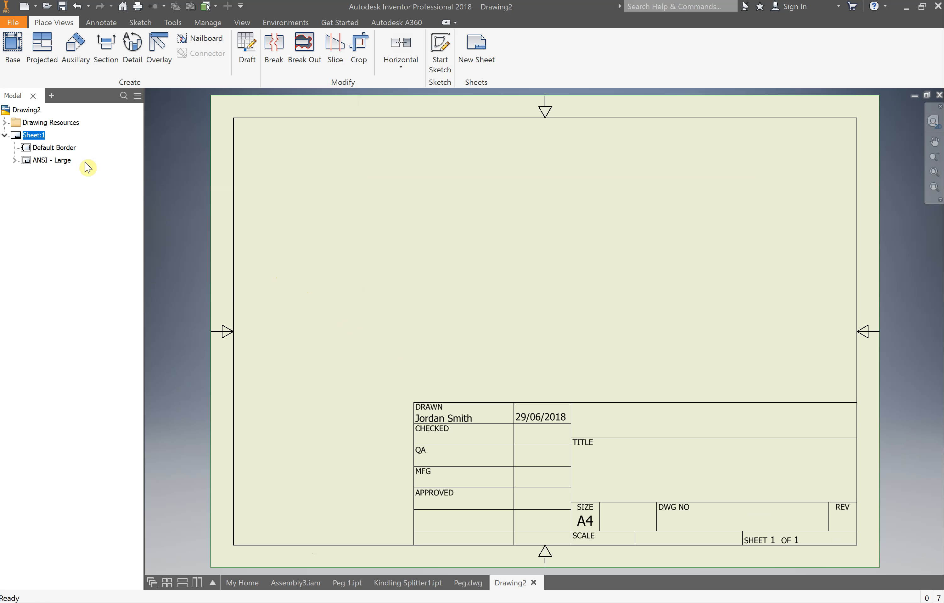
# Delete the ANSI - Large title block and the default border from the sheet.
pyautogui.click(50, 161)
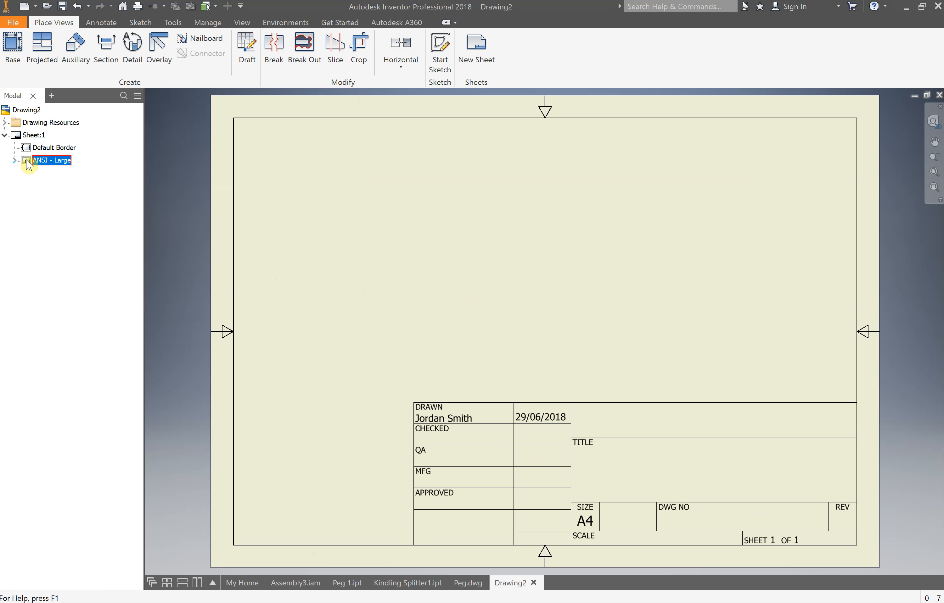
pyautogui.rightClick(28, 165)
pyautogui.click(48, 178)
pyautogui.click(42, 149)
pyautogui.rightClick(41, 150)
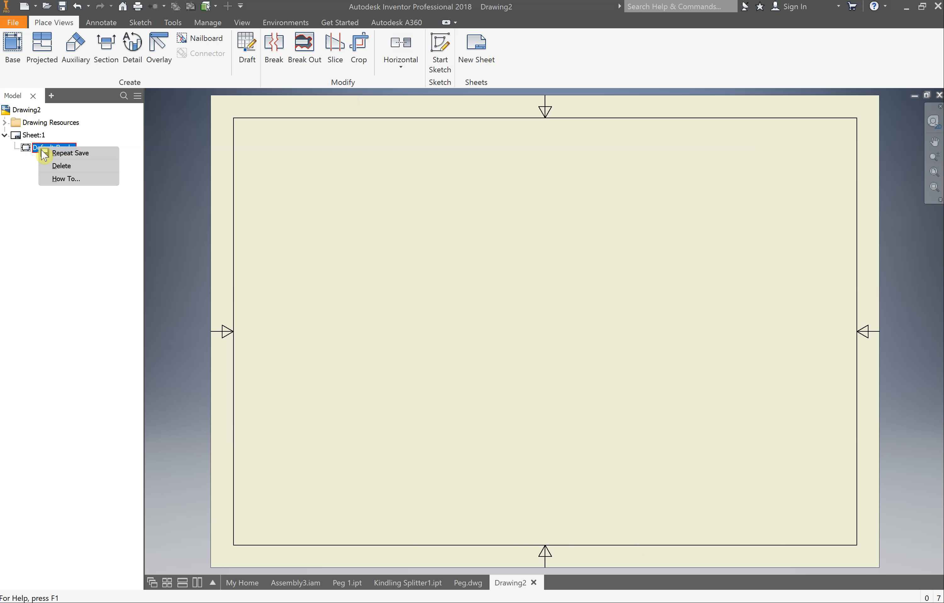
pyautogui.click(60, 172)
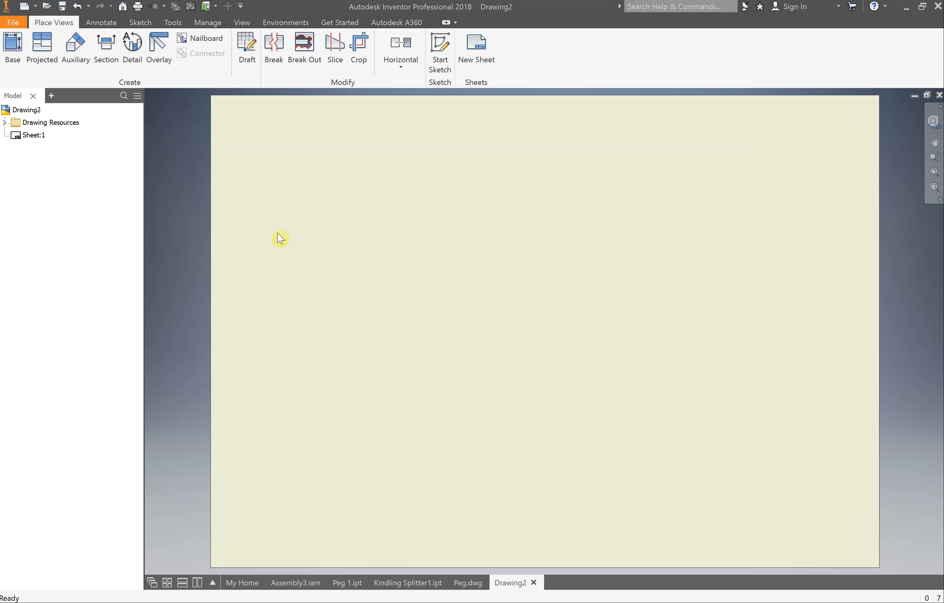
# Start a base view of Kindling Splitter1.ipt in the front orientation and position its preview in the sheet's lower-left area.
pyautogui.click(15, 46)
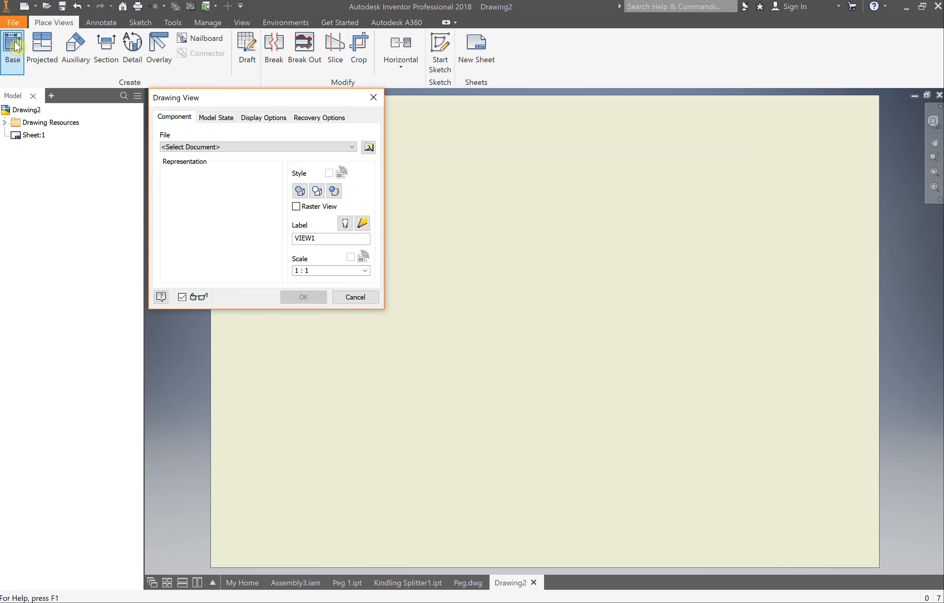
pyautogui.click(319, 148)
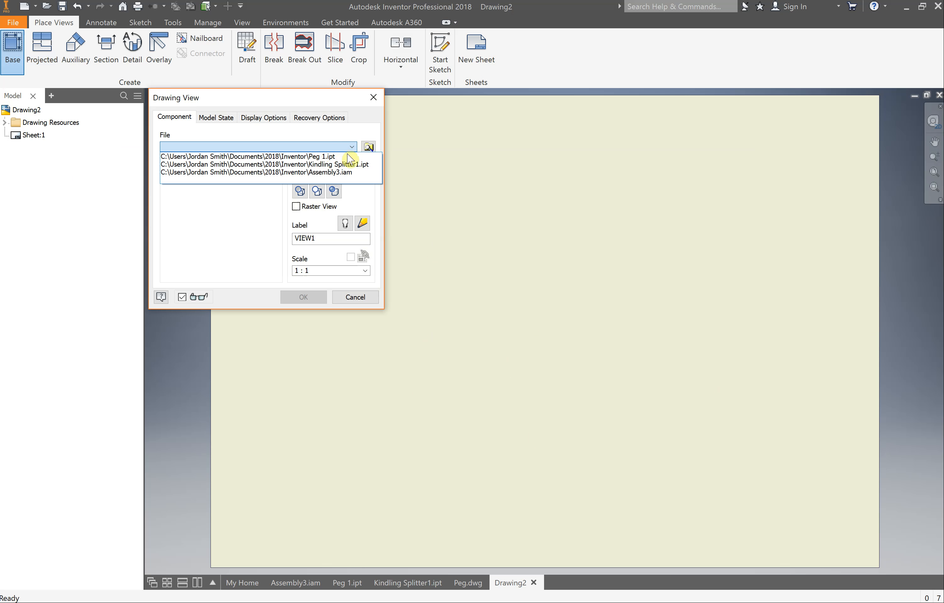
pyautogui.click(312, 165)
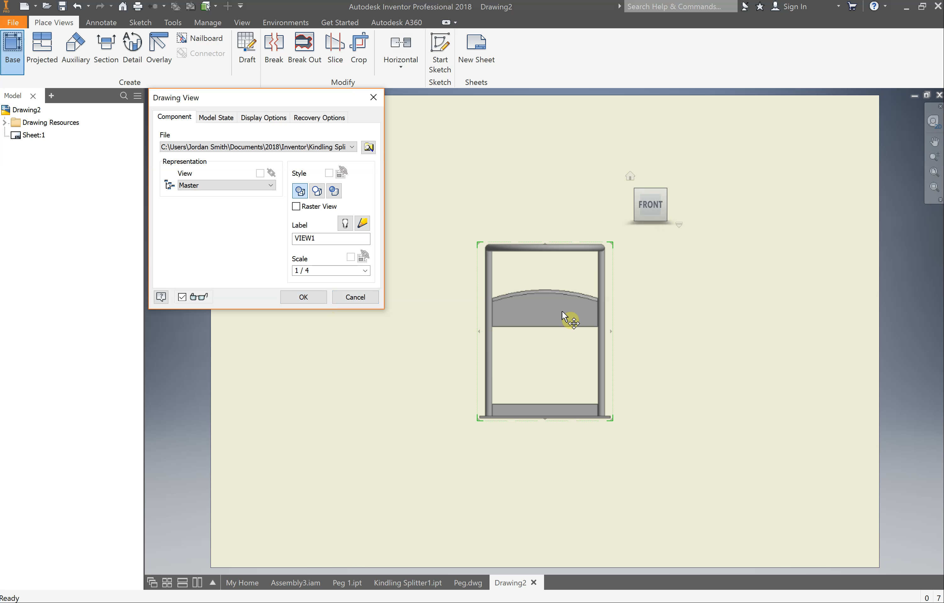
pyautogui.moveTo(513, 331); pyautogui.dragTo(400, 408)
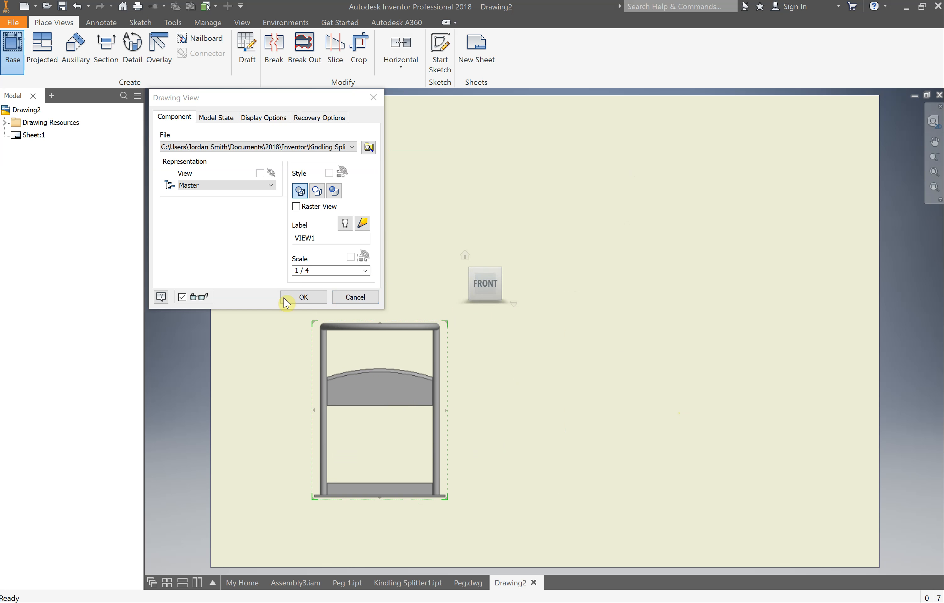
# Create the front base view at 1 / 4 scale after trying 1 / 2, and move it to the sheet's lower-left area.
pyautogui.click(313, 270)
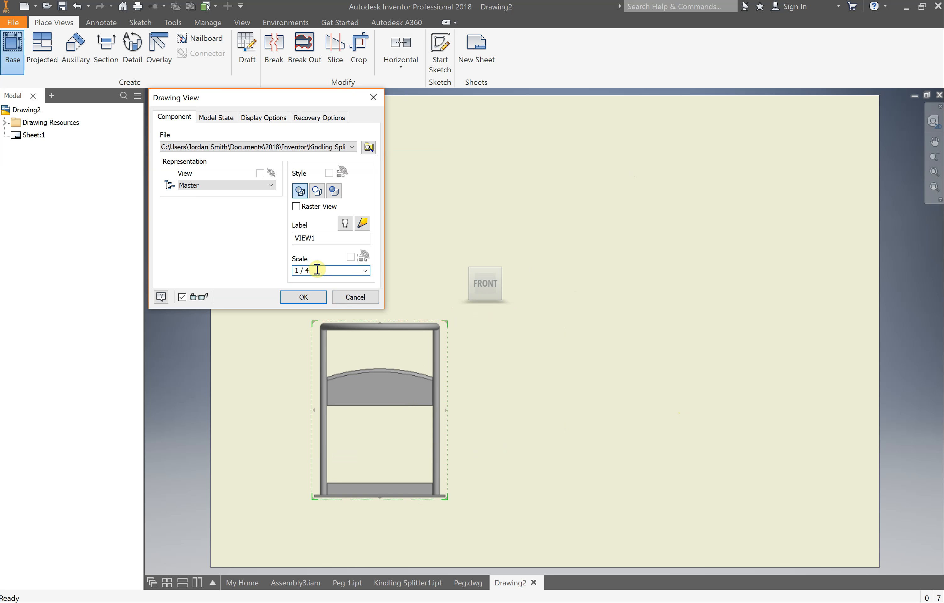
pyautogui.write('1 / 2')
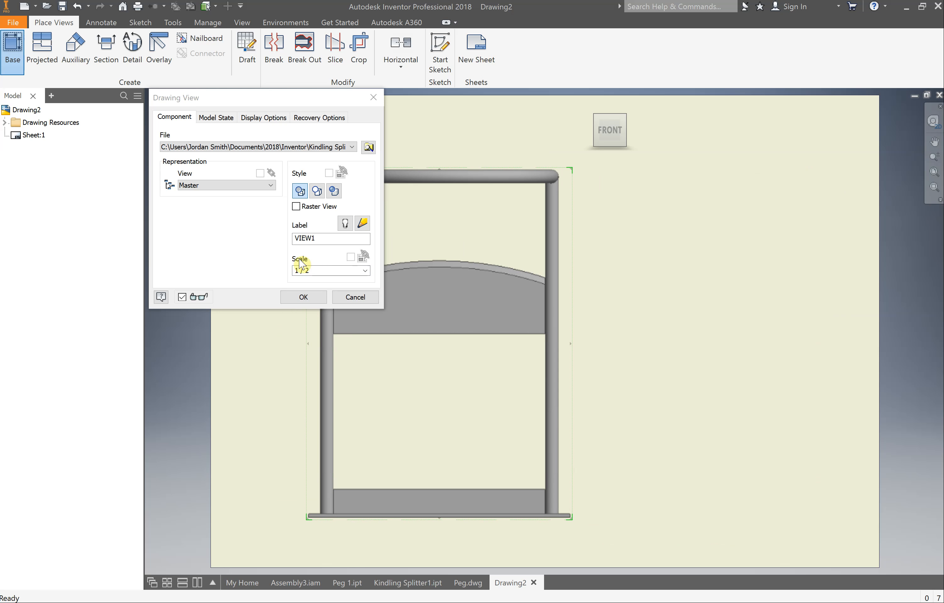
pyautogui.click(318, 271)
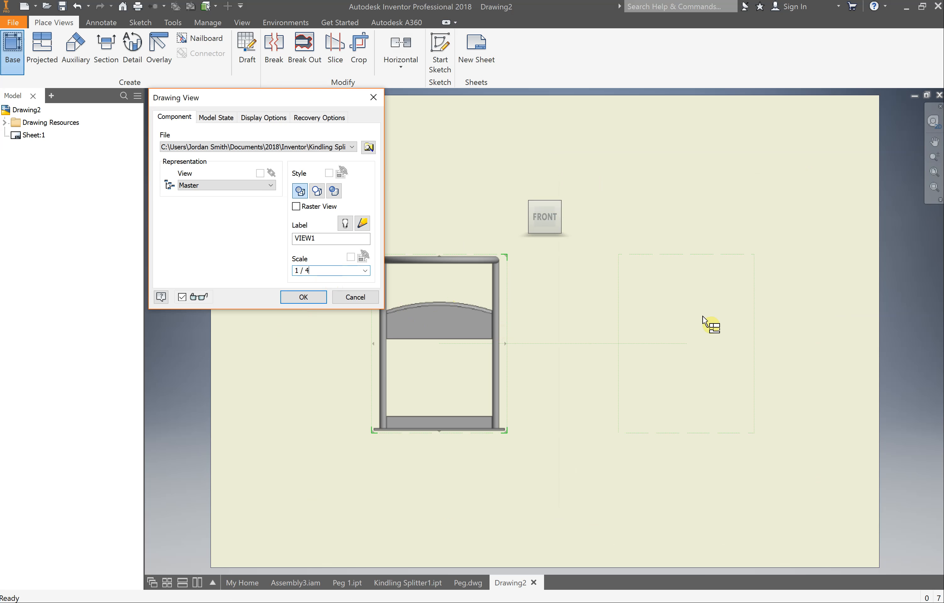
pyautogui.click(317, 301)
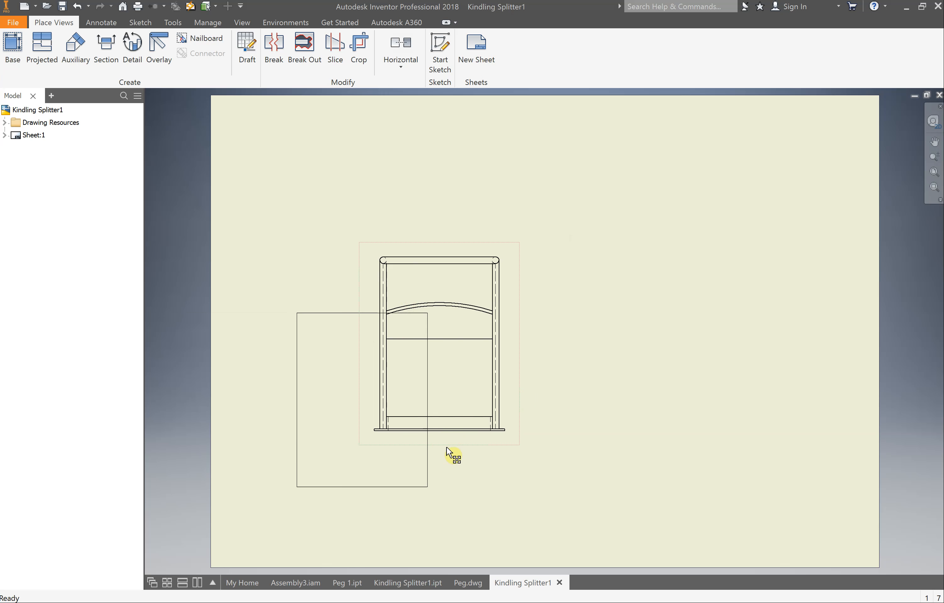
pyautogui.moveTo(455, 442); pyautogui.dragTo(455, 439)
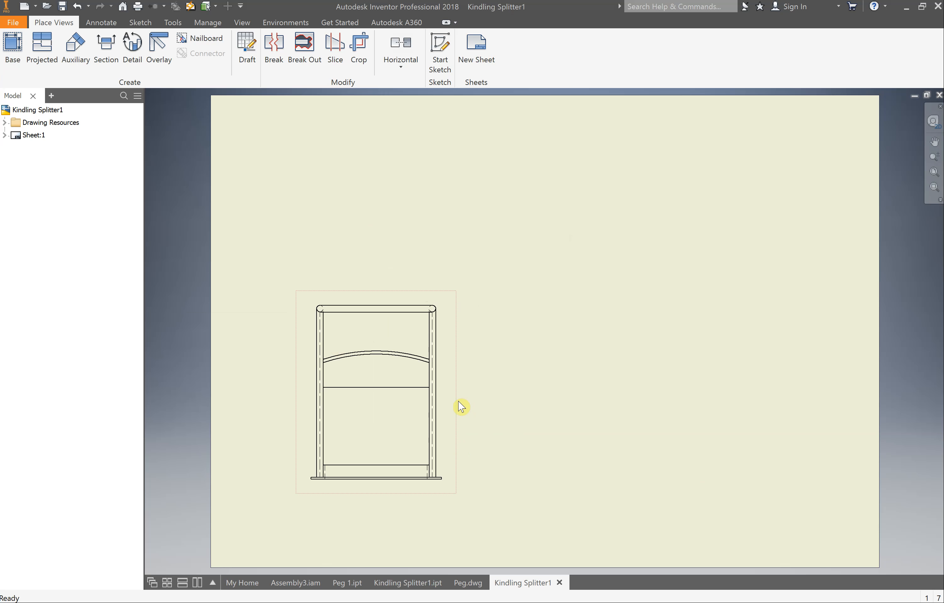
pyautogui.moveTo(455, 411); pyautogui.dragTo(456, 440)
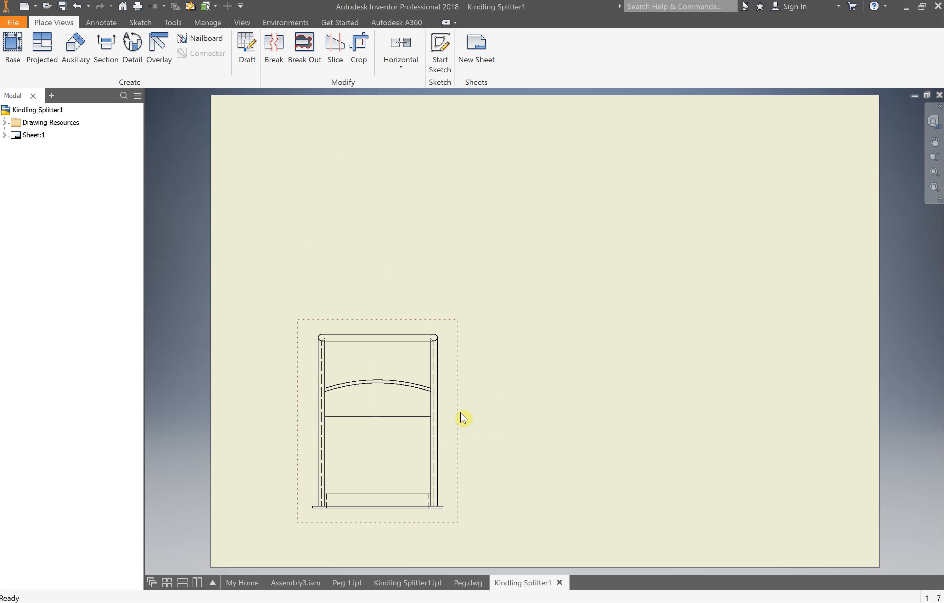
pyautogui.click(39, 51)
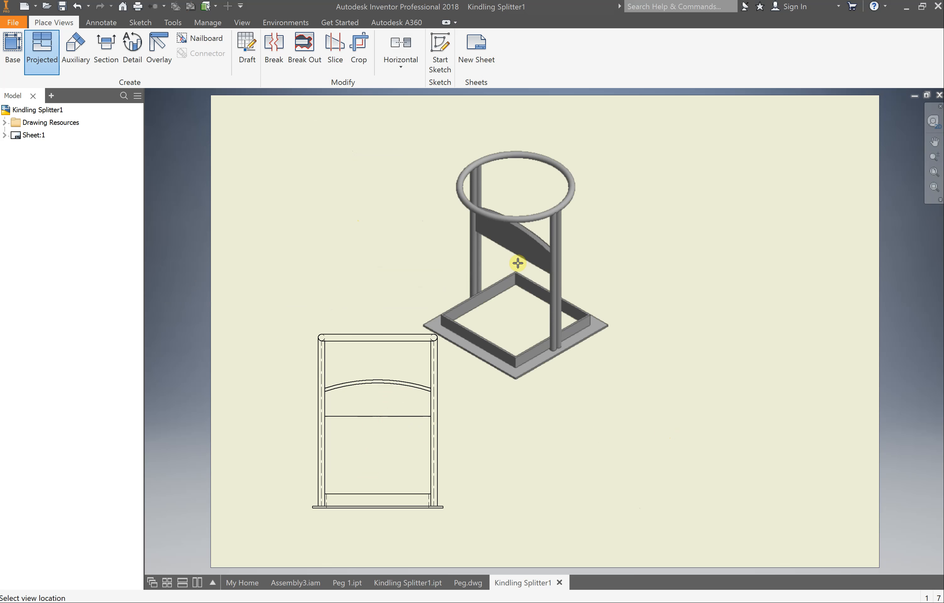
pyautogui.rightClick(433, 258)
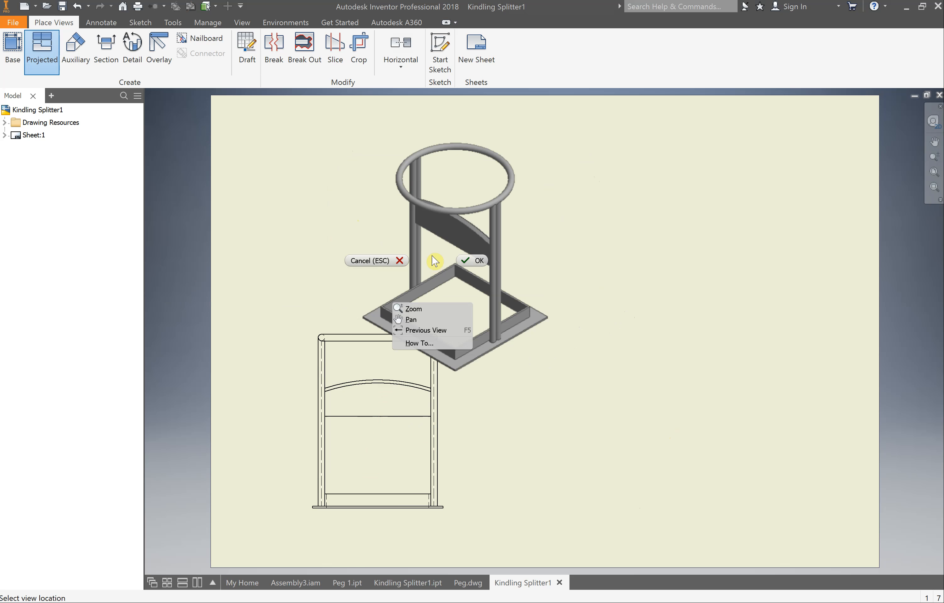
pyautogui.click(383, 262)
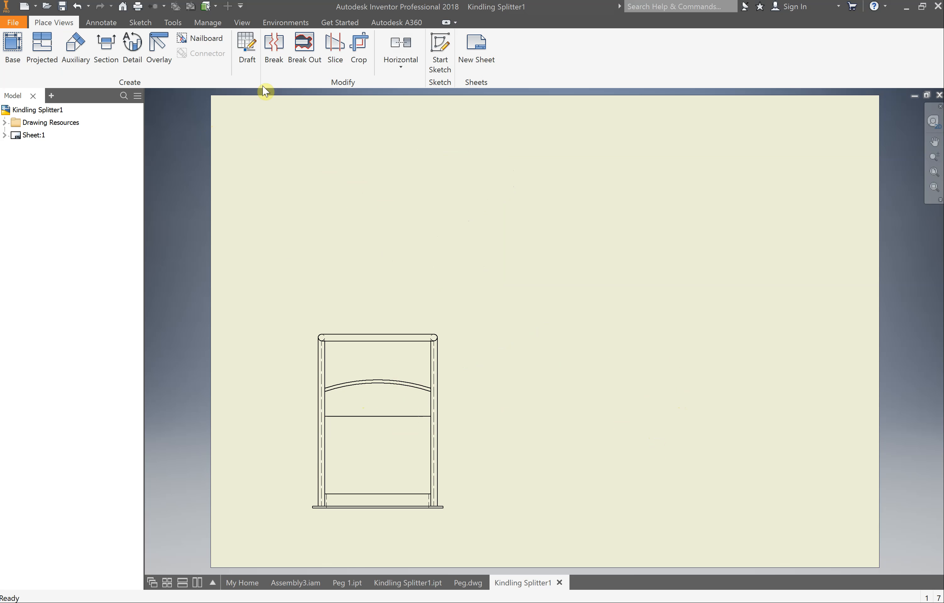
# Check the default template's measurement units and drawing standard in the application options, leaving the settings as they are.
pyautogui.click(173, 23)
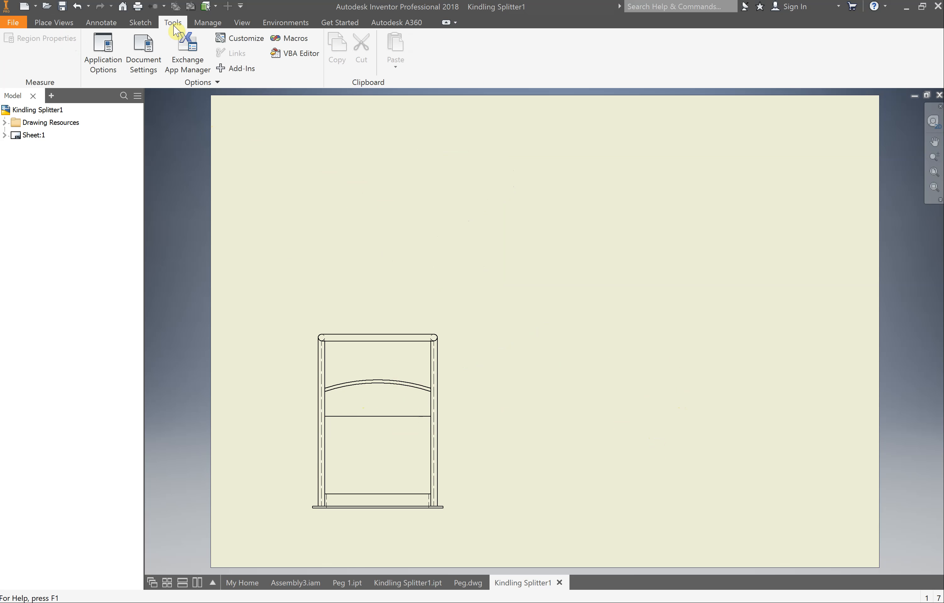
pyautogui.click(104, 55)
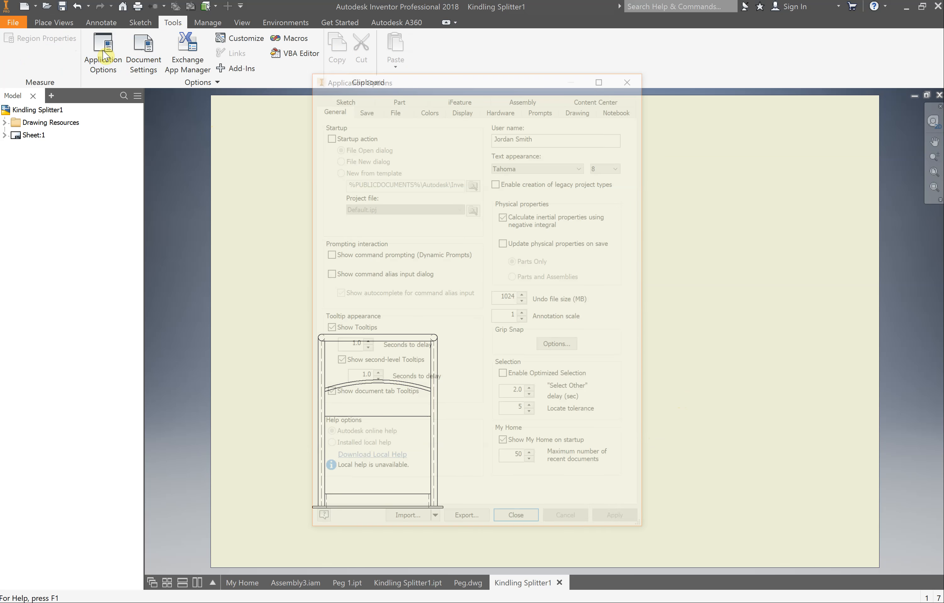
pyautogui.click(394, 106)
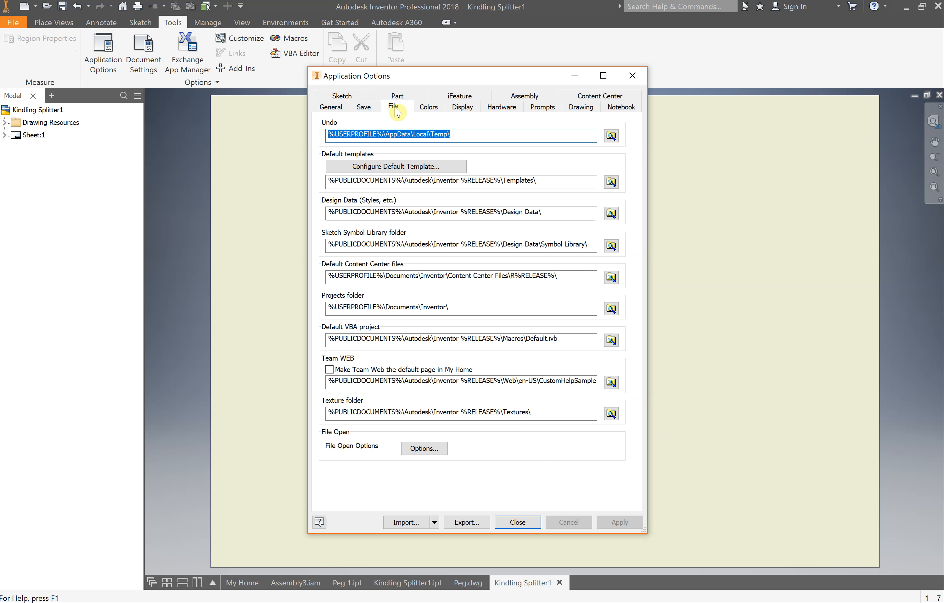
pyautogui.click(389, 169)
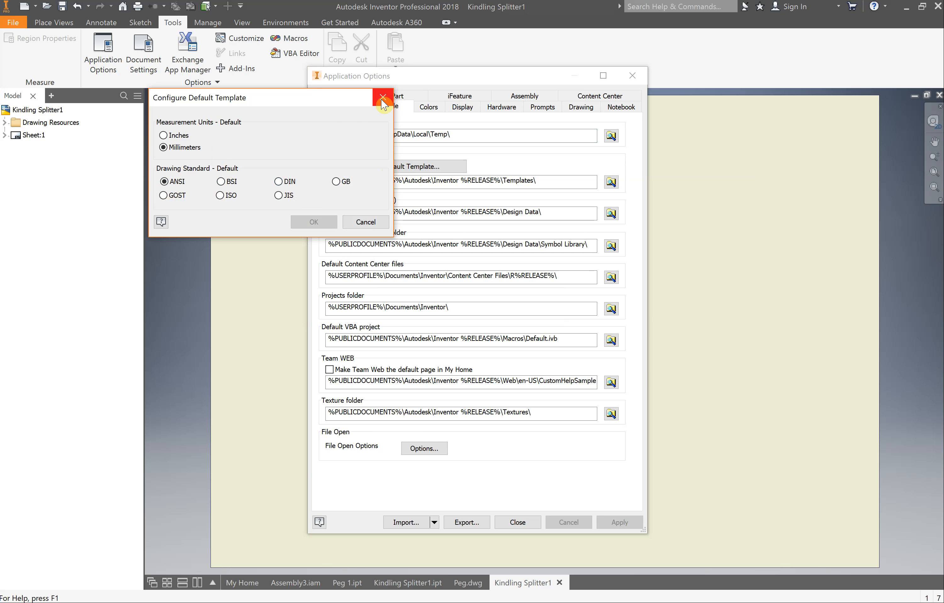
pyautogui.click(382, 104)
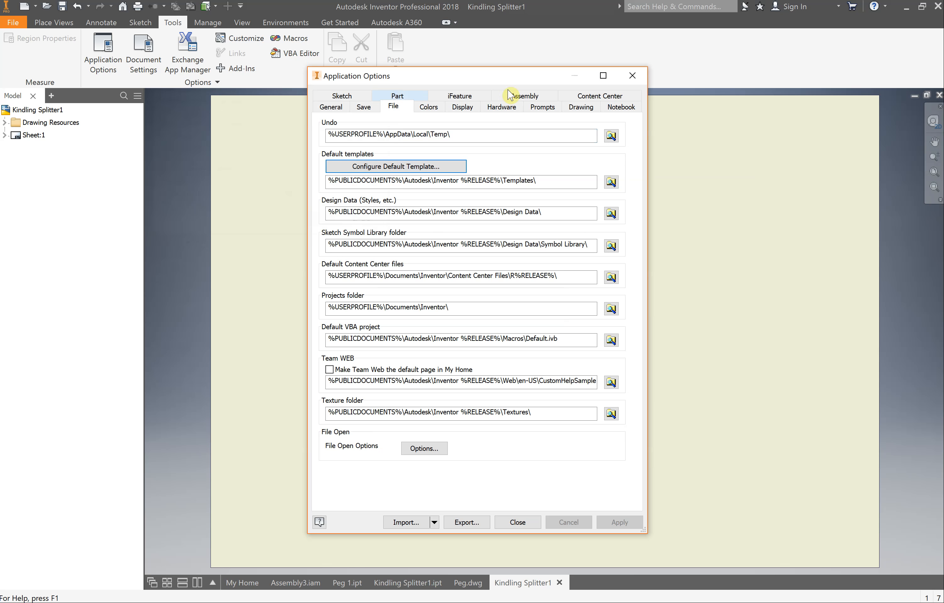
pyautogui.click(632, 79)
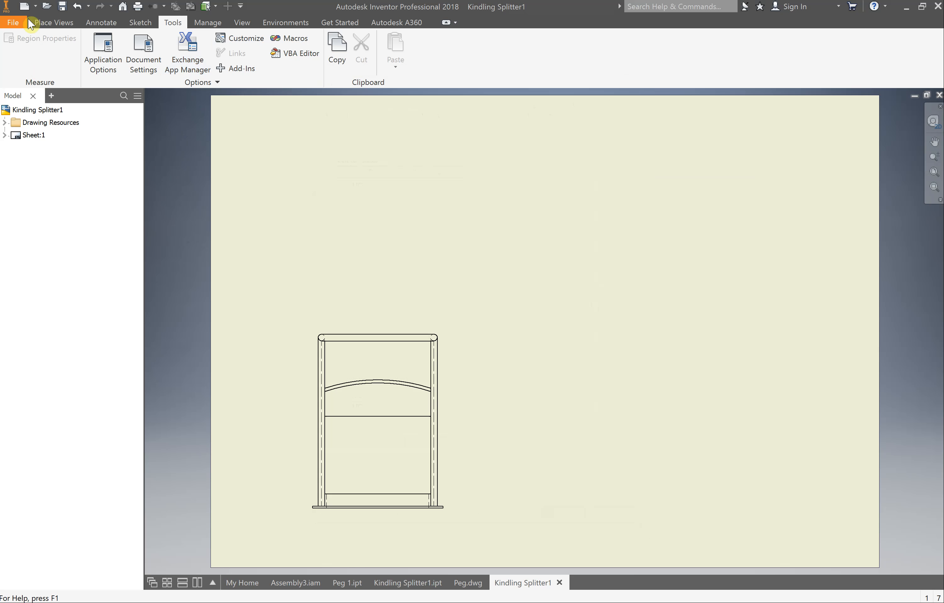
# Project a top view above the front view, a side view to its right and an isometric view at the upper right.
pyautogui.click(39, 23)
pyautogui.click(41, 39)
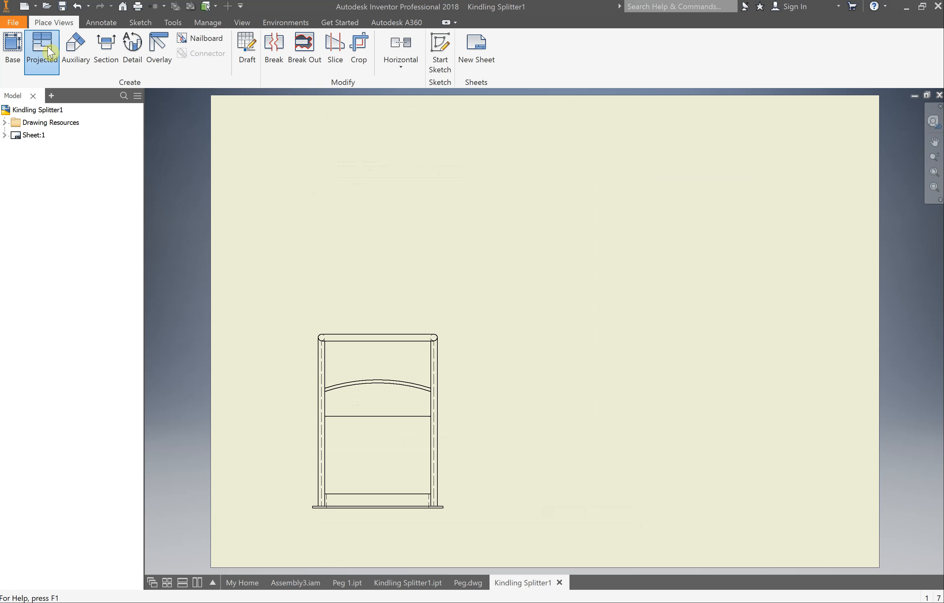
pyautogui.click(393, 341)
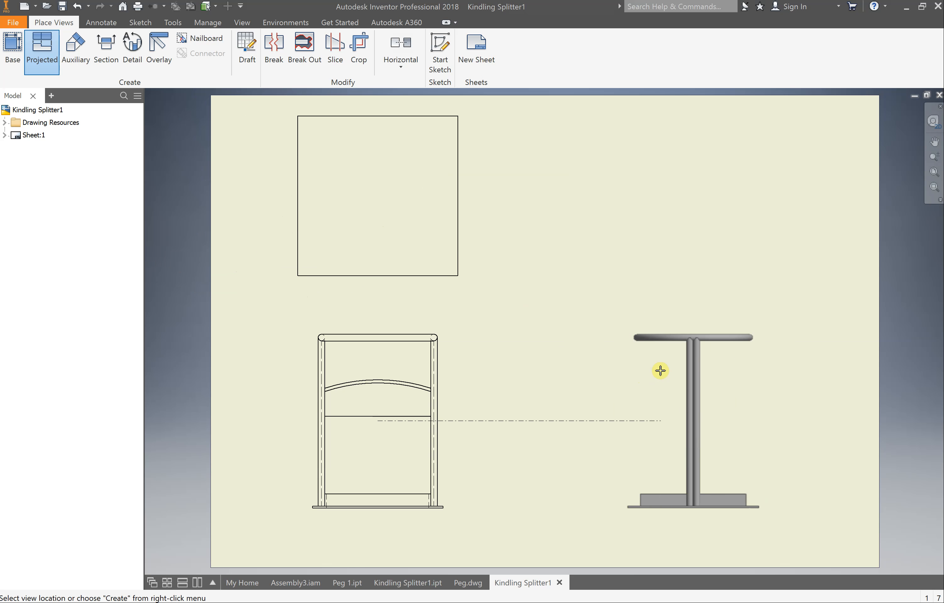
pyautogui.click(660, 371)
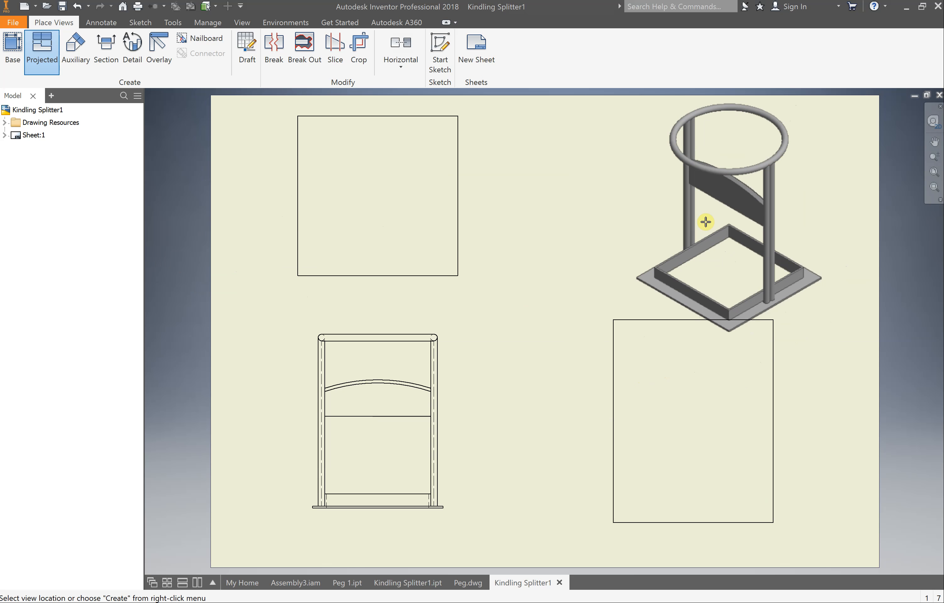
pyautogui.click(724, 222)
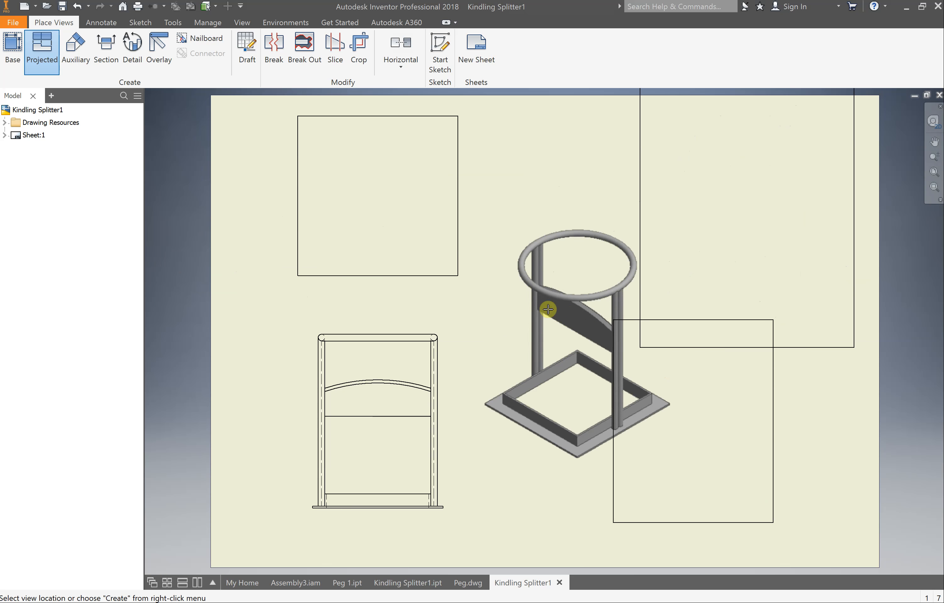
pyautogui.rightClick(515, 309)
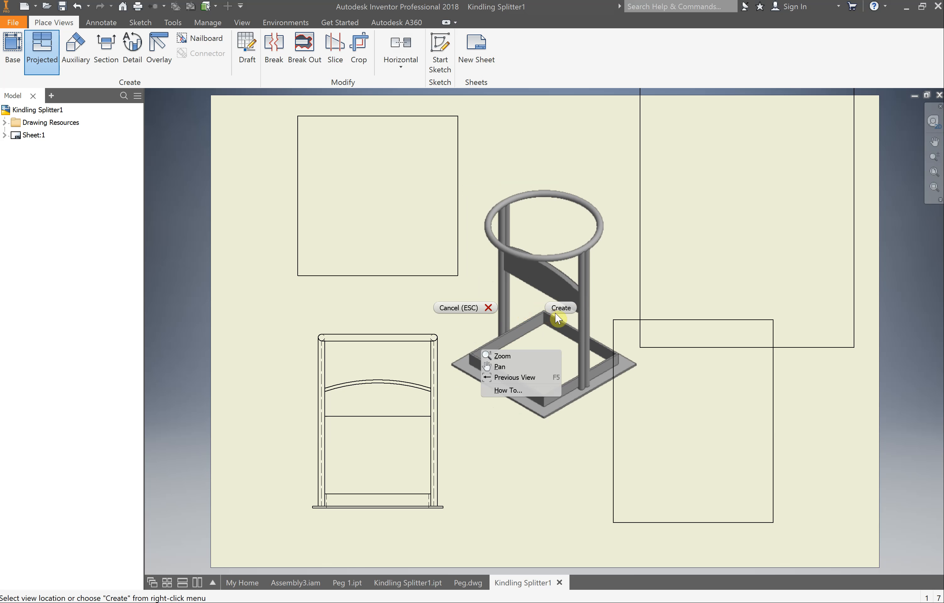
pyautogui.click(565, 308)
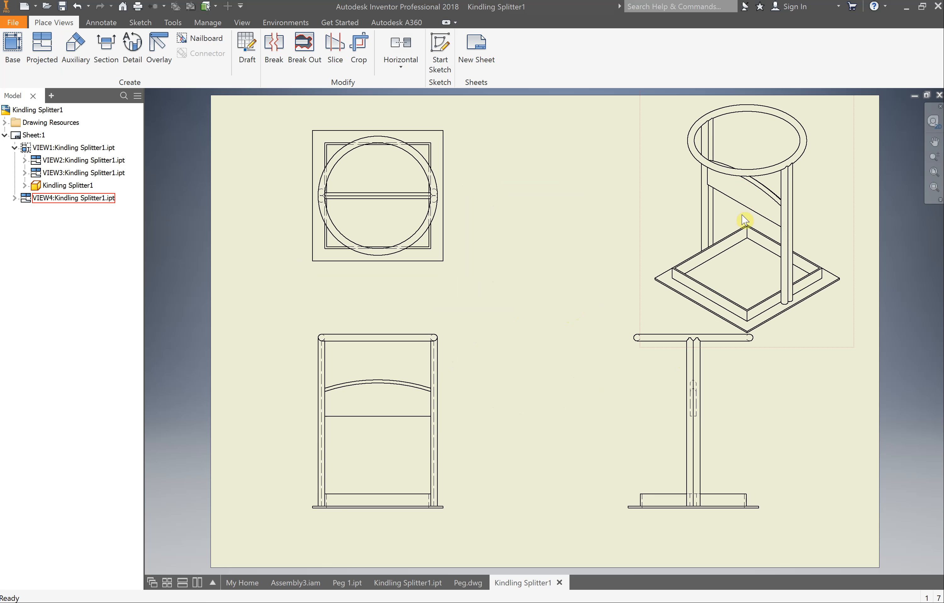
# Set the isometric view's scale to 1 / 6.
pyautogui.click(839, 320)
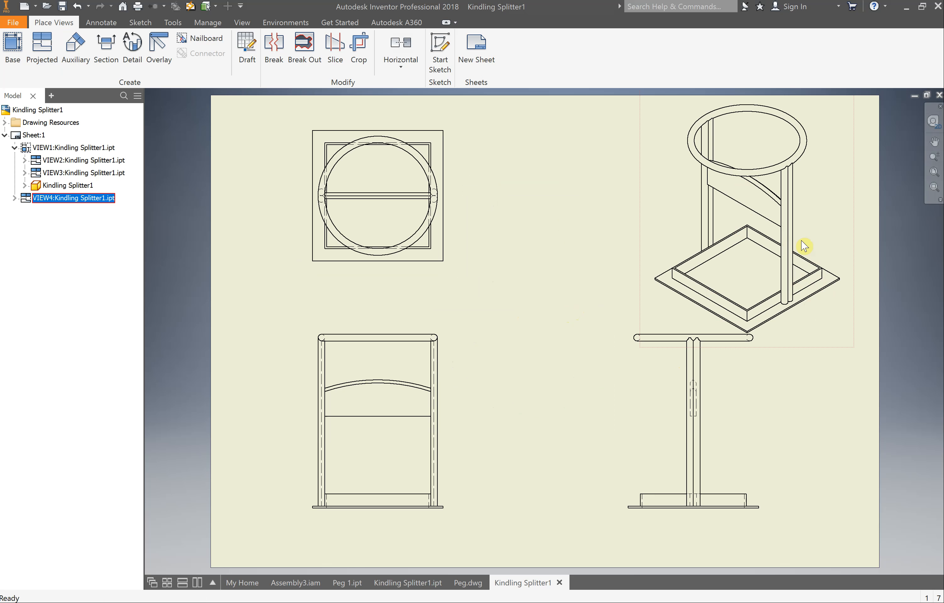
pyautogui.rightClick(856, 221)
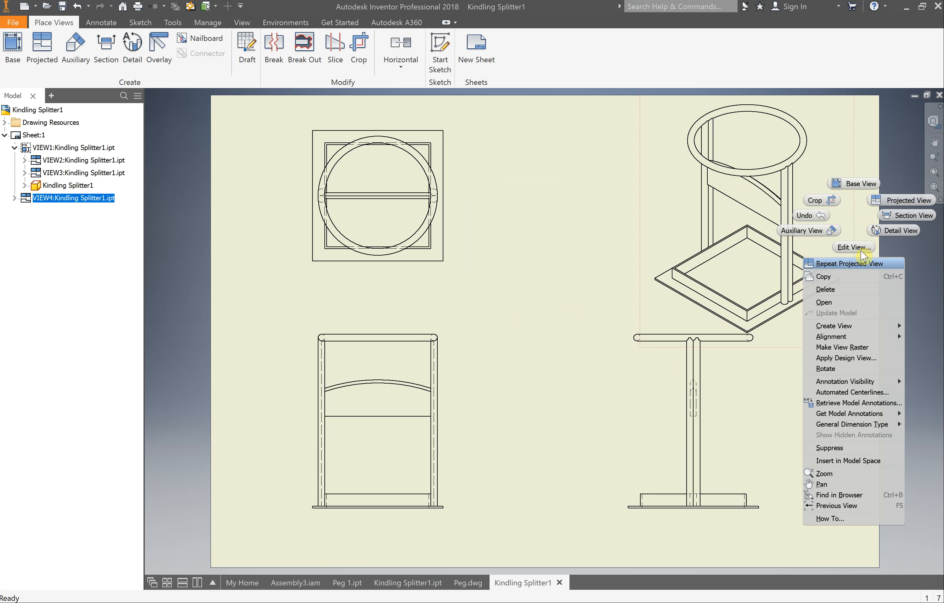
pyautogui.click(860, 249)
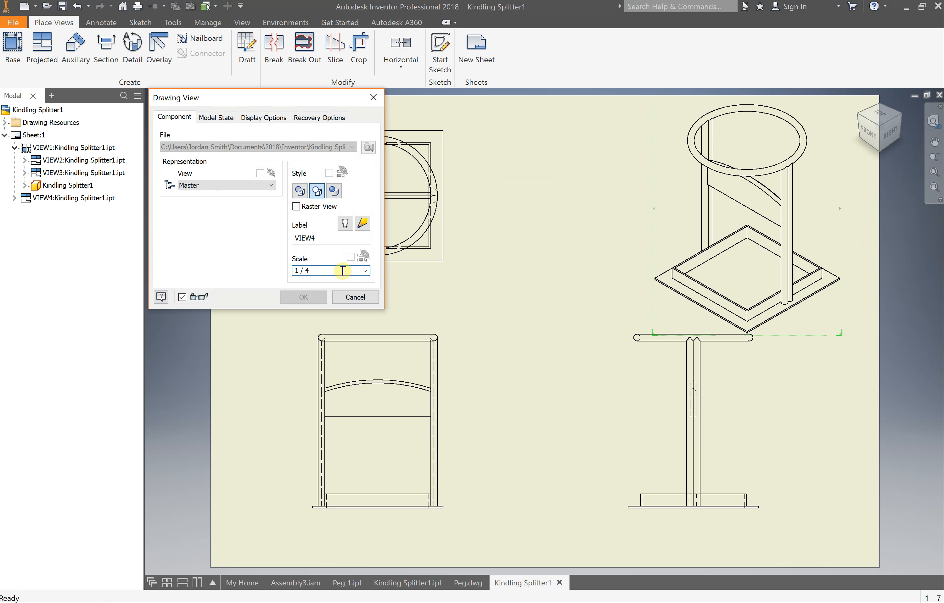
pyautogui.write('6')
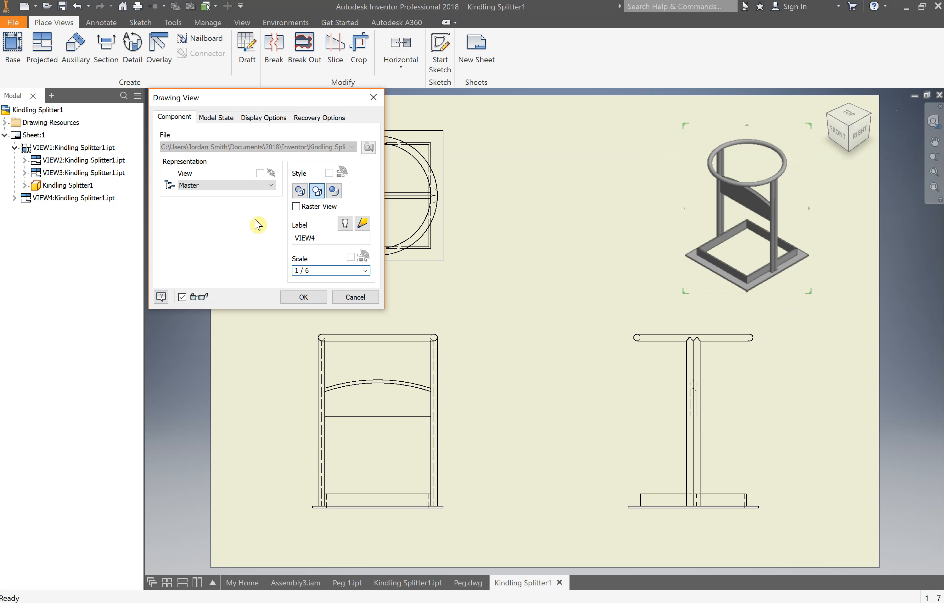
pyautogui.click(304, 298)
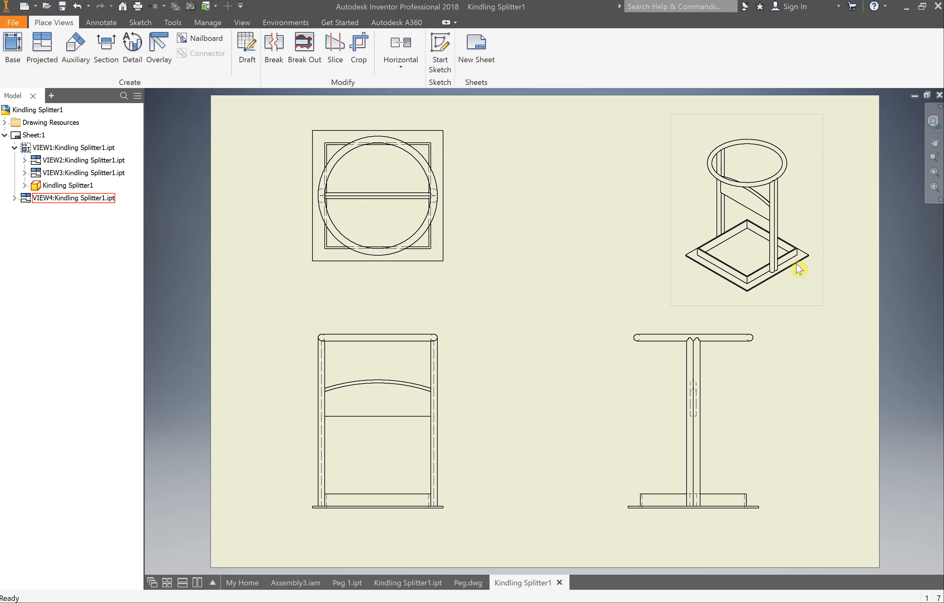
# Move the isometric view towards the sheet's upper-right corner and the side view closer to the front view.
pyautogui.moveTo(827, 291); pyautogui.dragTo(868, 280)
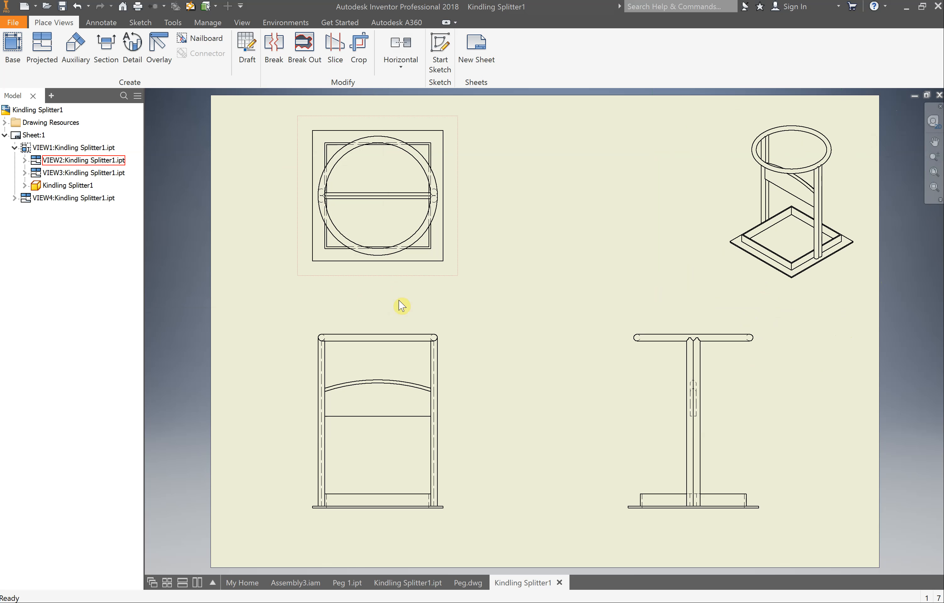
pyautogui.moveTo(621, 446); pyautogui.dragTo(580, 437)
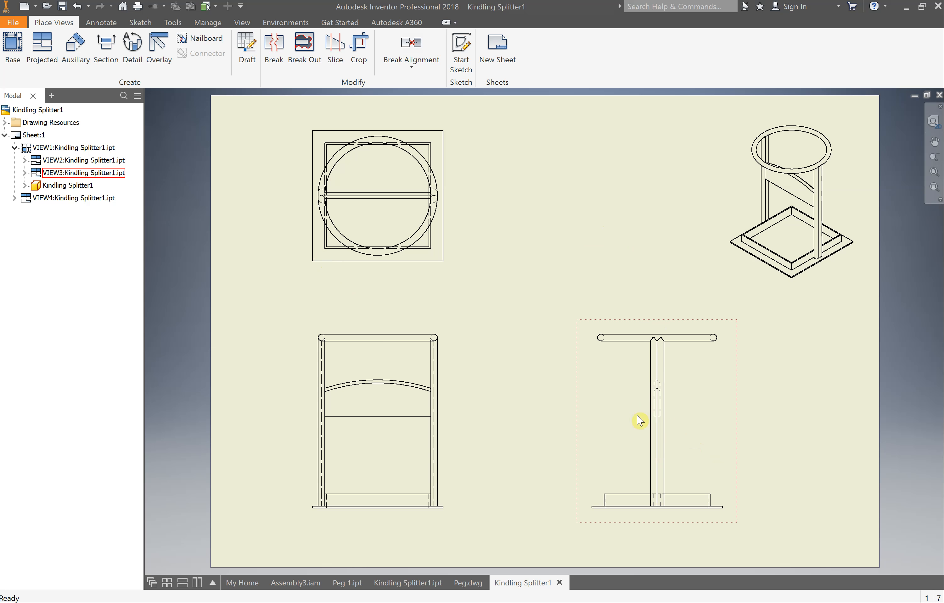
# Dimension the overall width of the top ring in the front view, placing the dimension above the view.
pyautogui.click(101, 23)
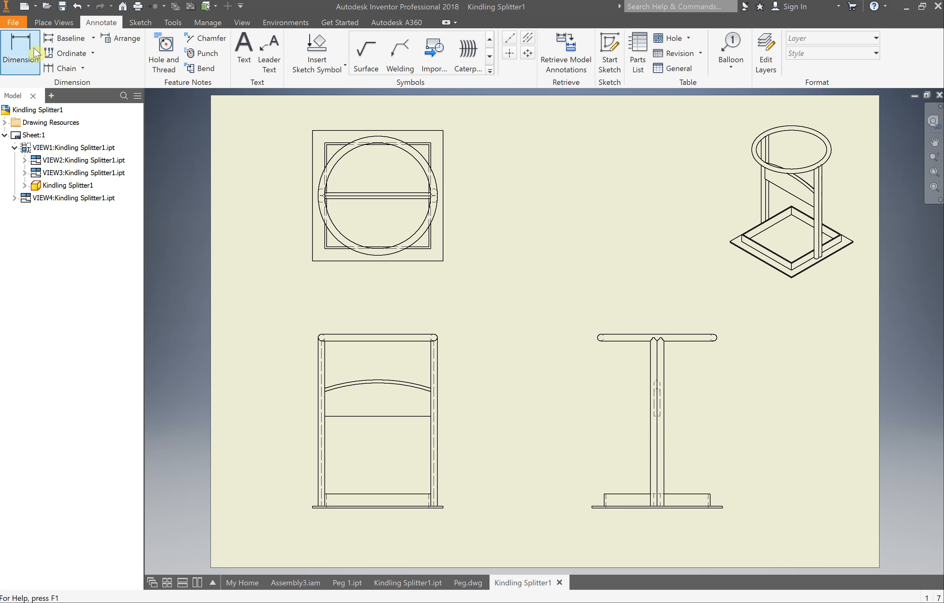
pyautogui.click(32, 48)
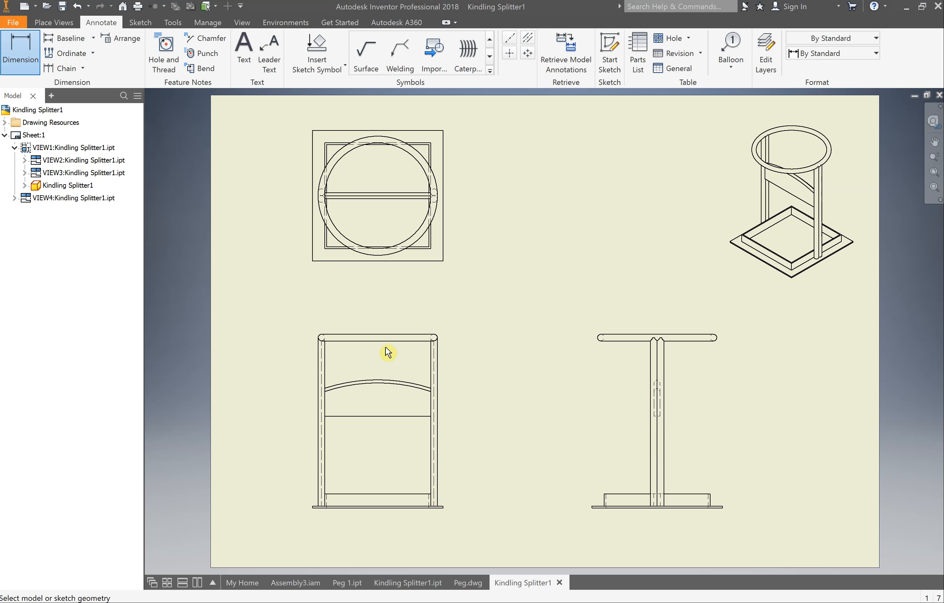
pyautogui.click(319, 337)
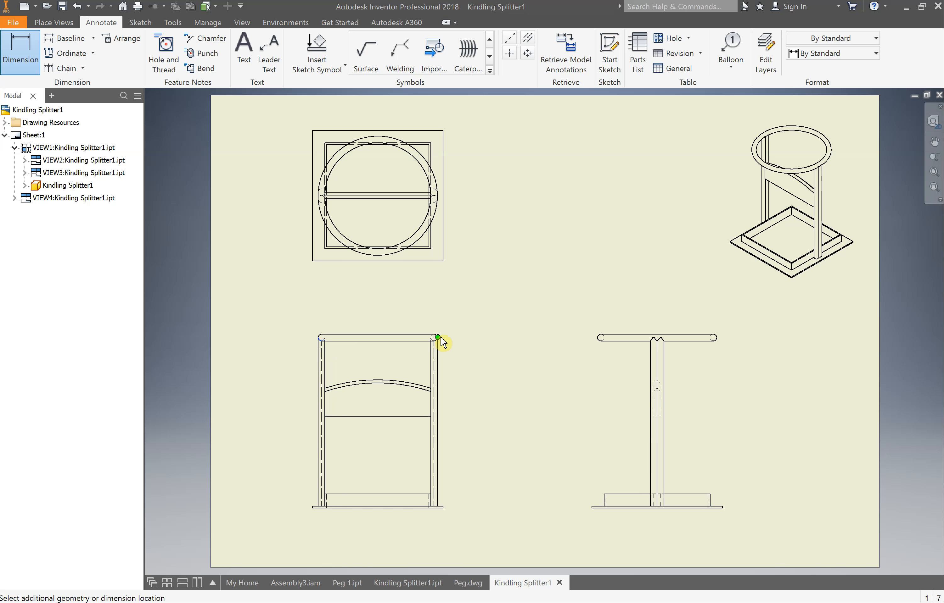
pyautogui.click(436, 338)
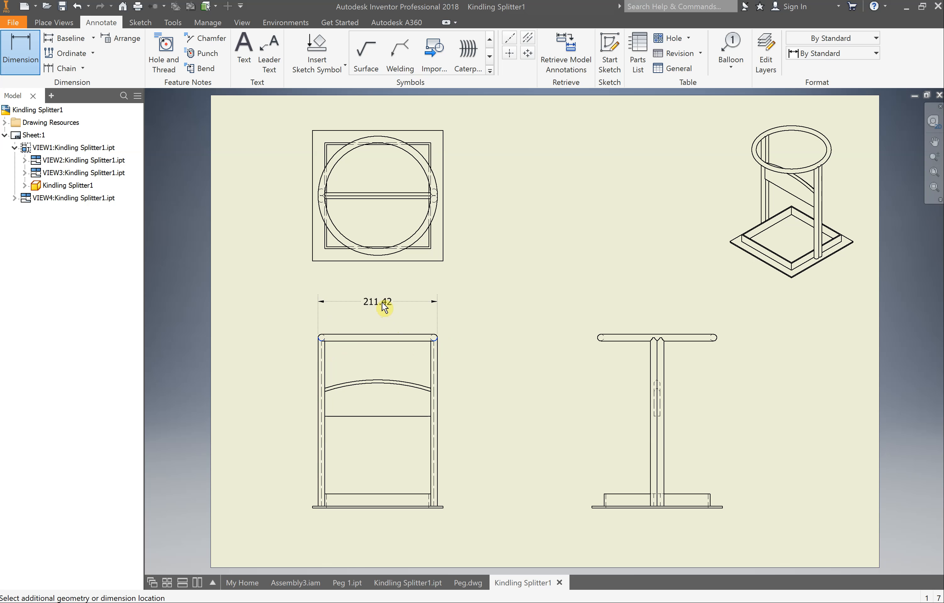
pyautogui.click(384, 308)
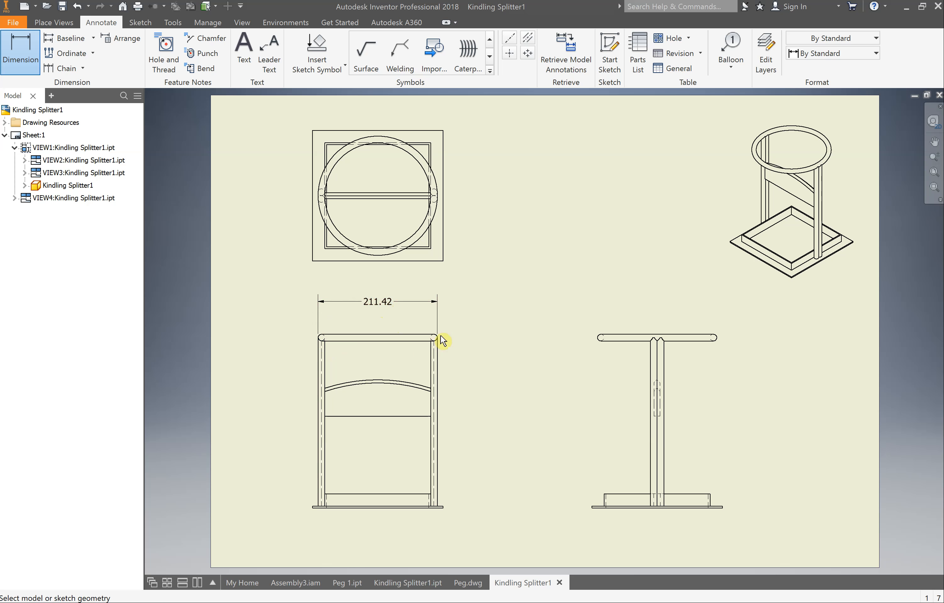
pyautogui.click(438, 337)
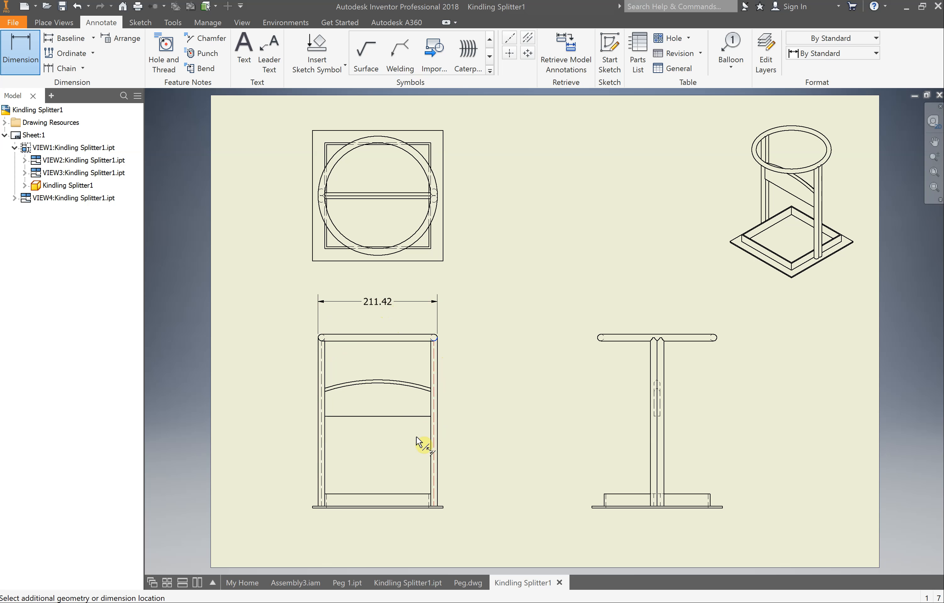
pyautogui.click(429, 341)
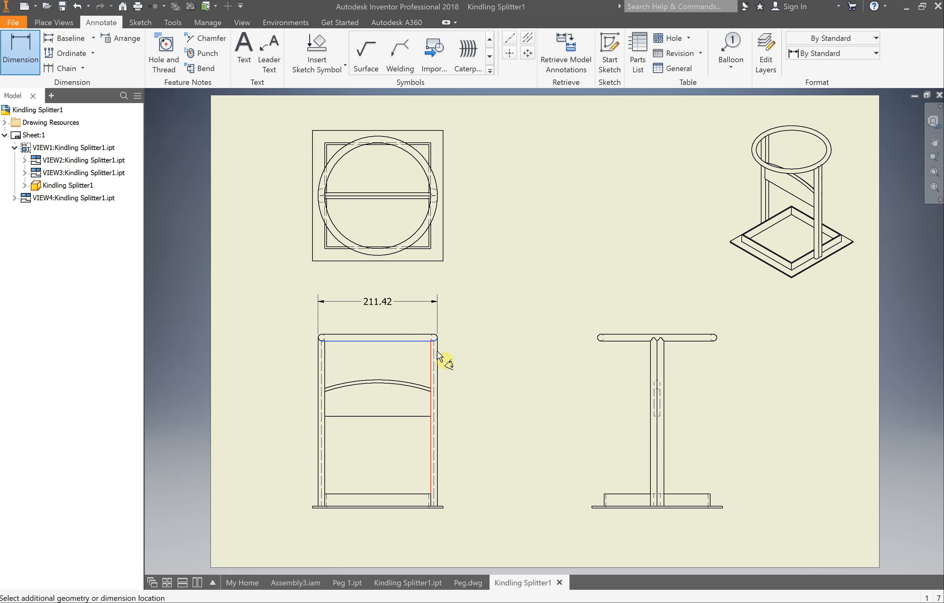
pyautogui.rightClick(494, 343)
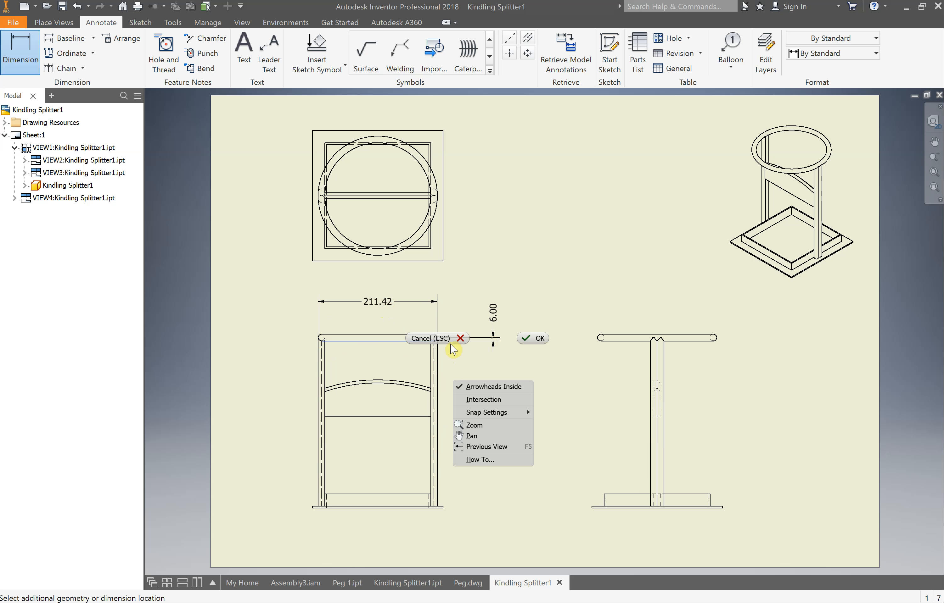
pyautogui.click(450, 344)
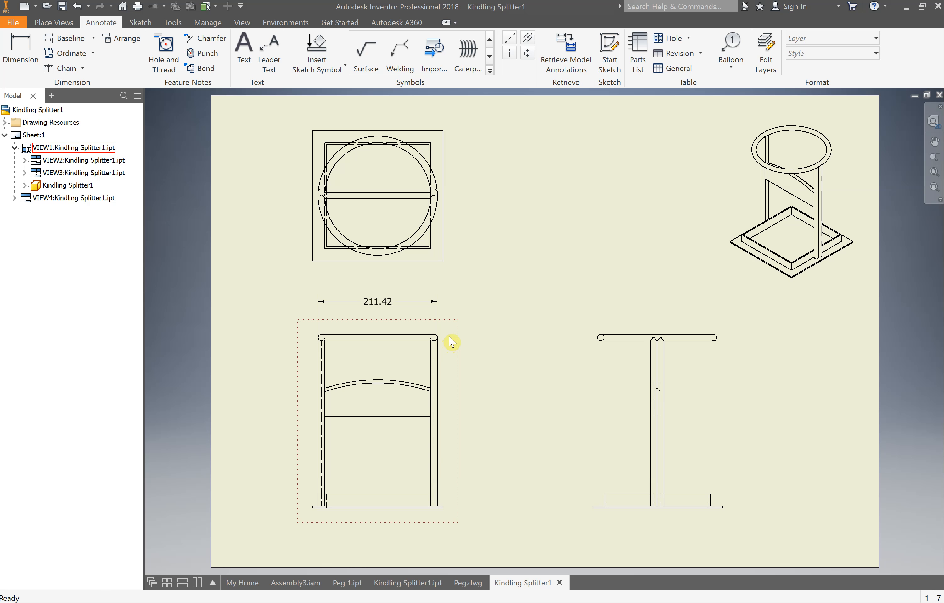
# Dimension the height from the base plate to the ring's underside in the front view and the ring's thickness in the side view.
pyautogui.press('d')
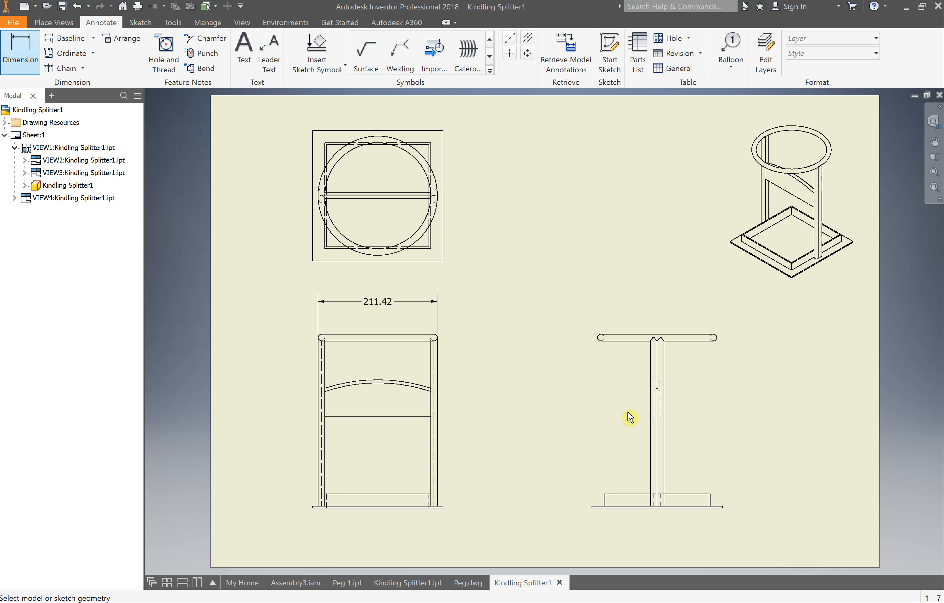
pyautogui.click(413, 341)
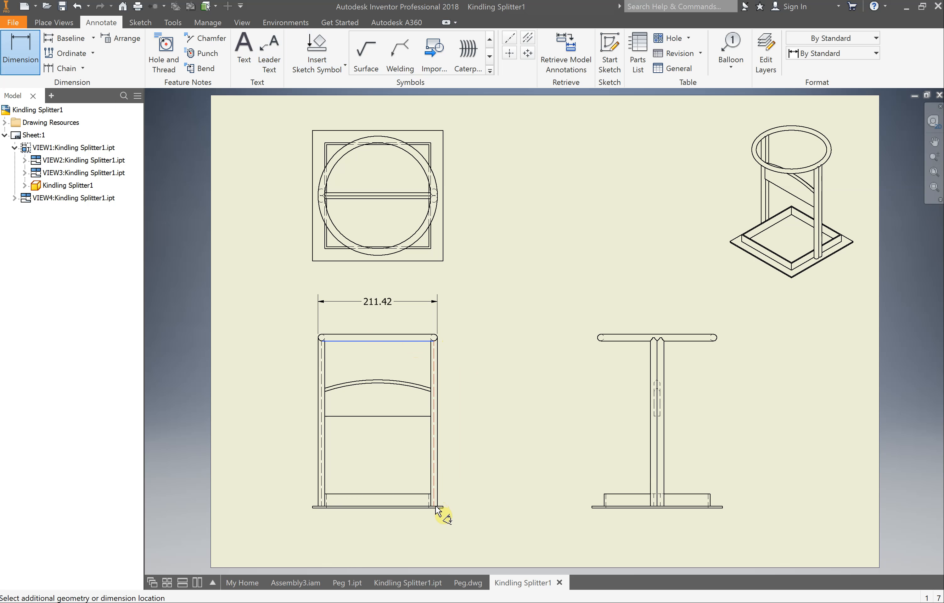
pyautogui.click(426, 507)
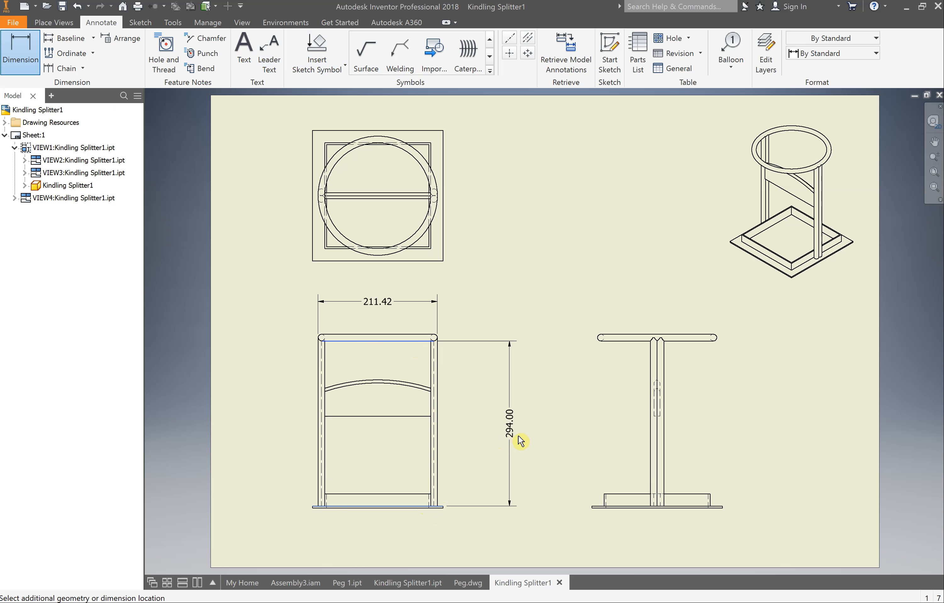
pyautogui.click(515, 438)
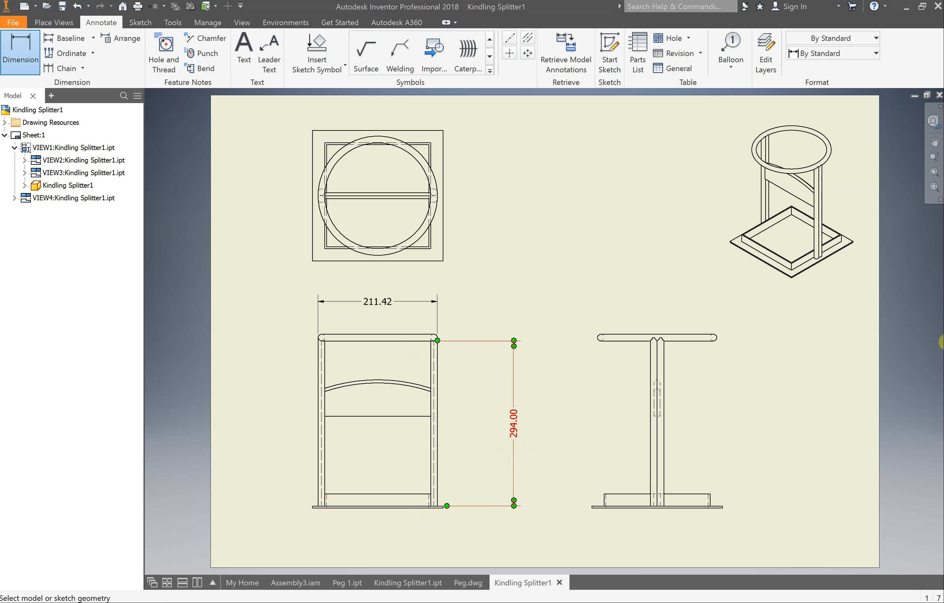
pyautogui.click(702, 342)
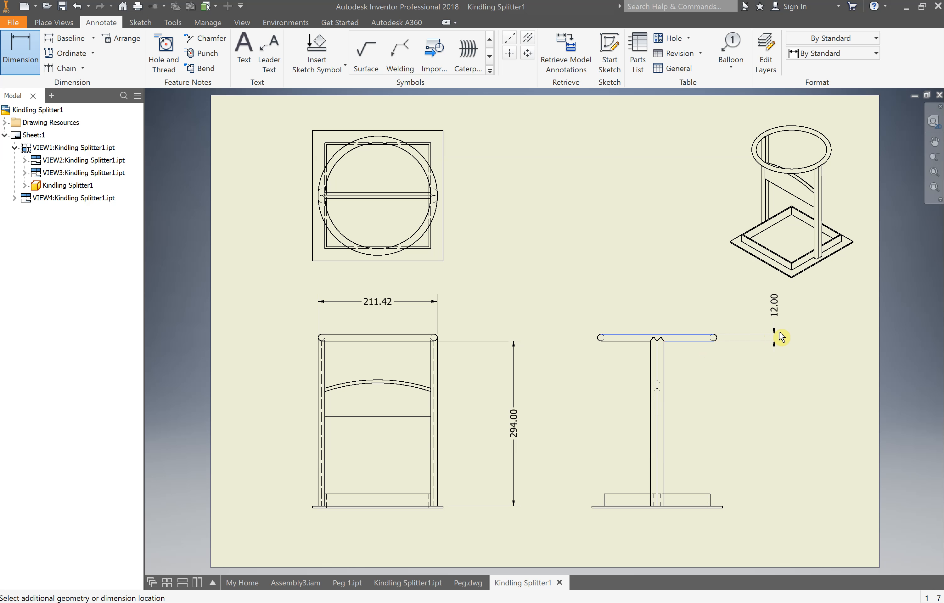
pyautogui.click(778, 331)
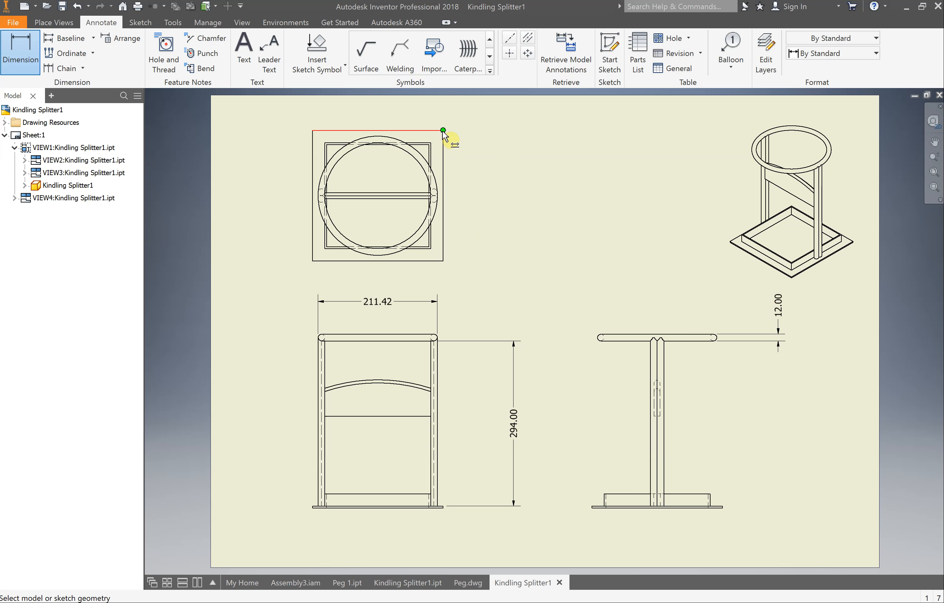
# Dimension the square base plate's two side lengths in the top view, one beside the view and one above it.
pyautogui.click(445, 145)
pyautogui.click(511, 158)
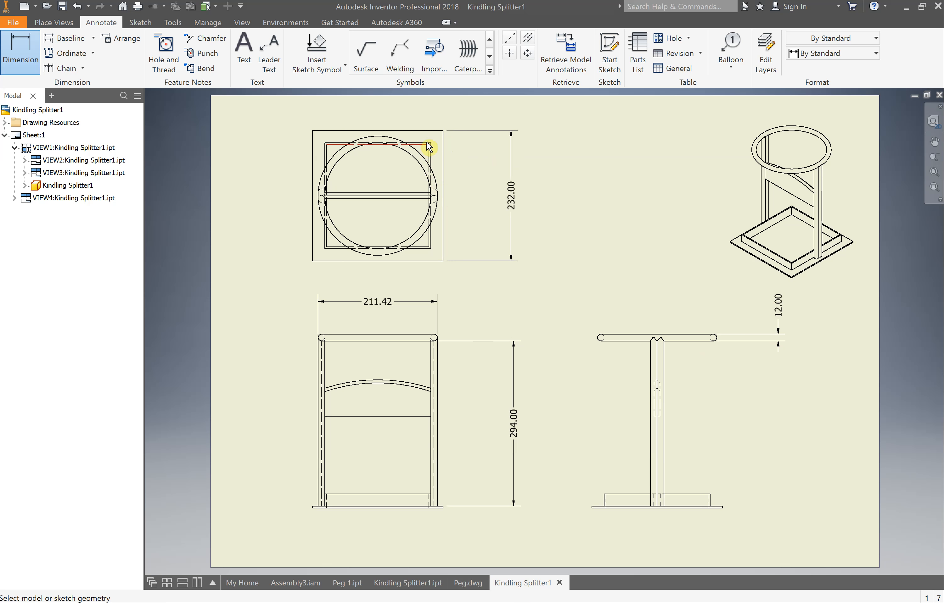
pyautogui.click(428, 133)
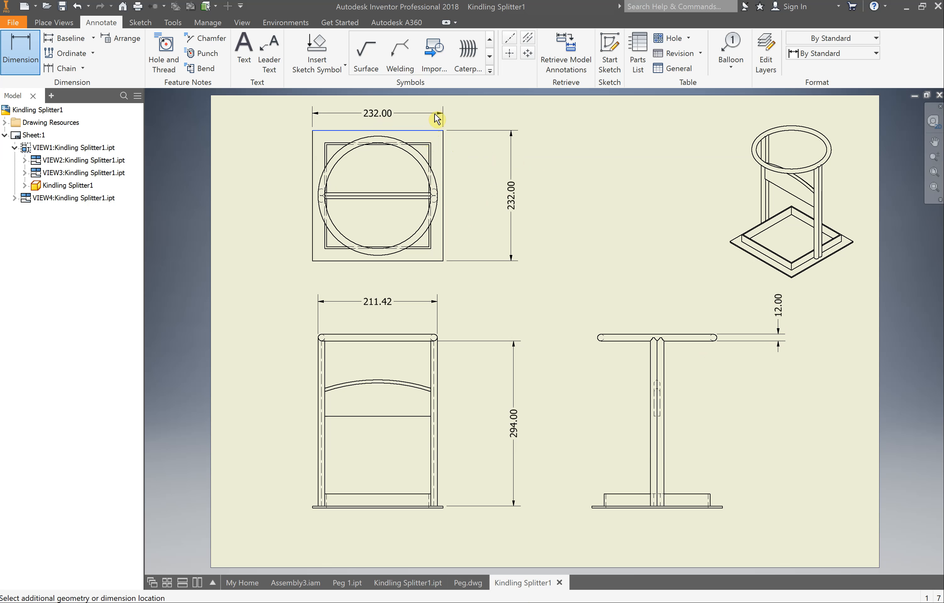
pyautogui.click(435, 117)
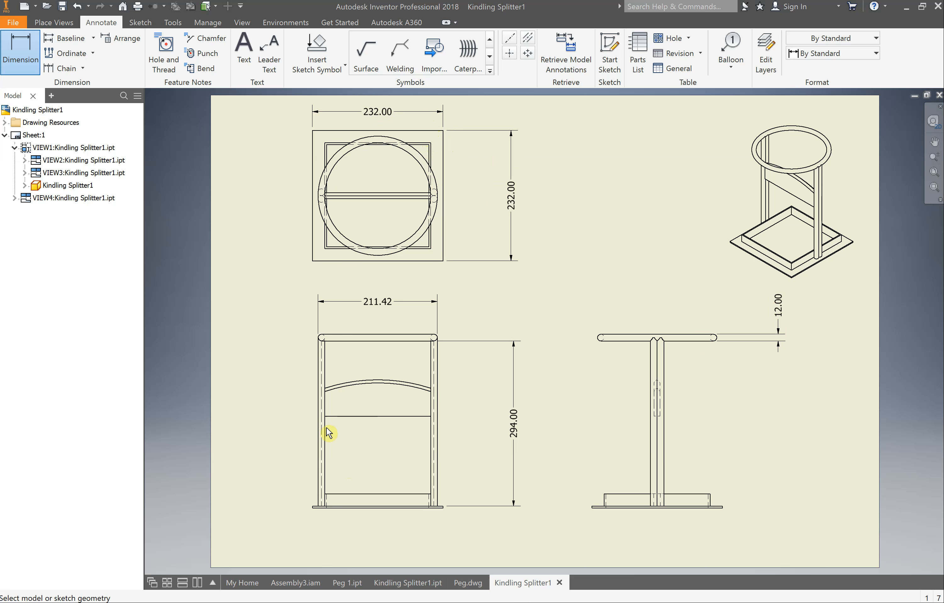
# Dimension the blade's lower edge above the base plate and the base's height from plate underside to frame top in the front view.
pyautogui.click(337, 417)
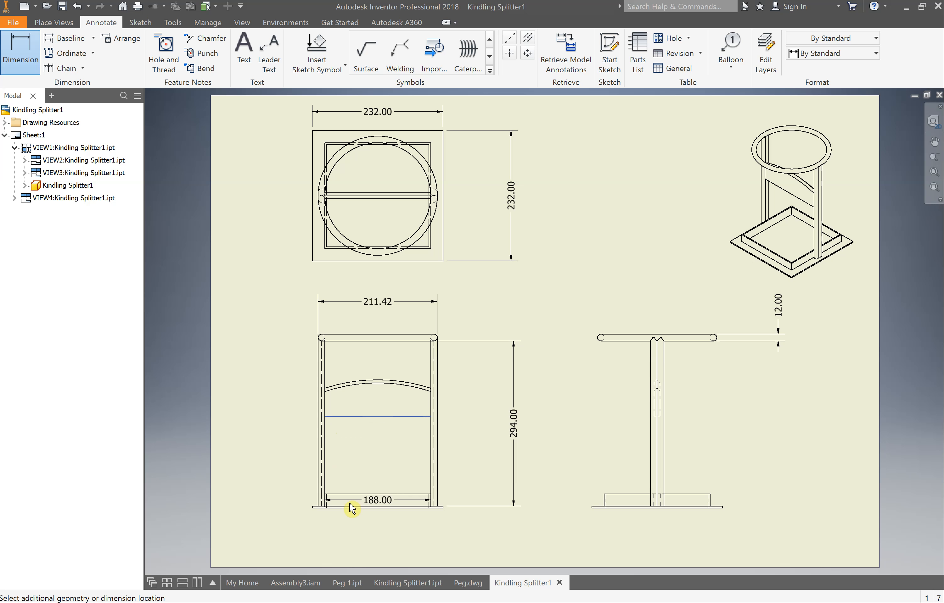
pyautogui.click(348, 508)
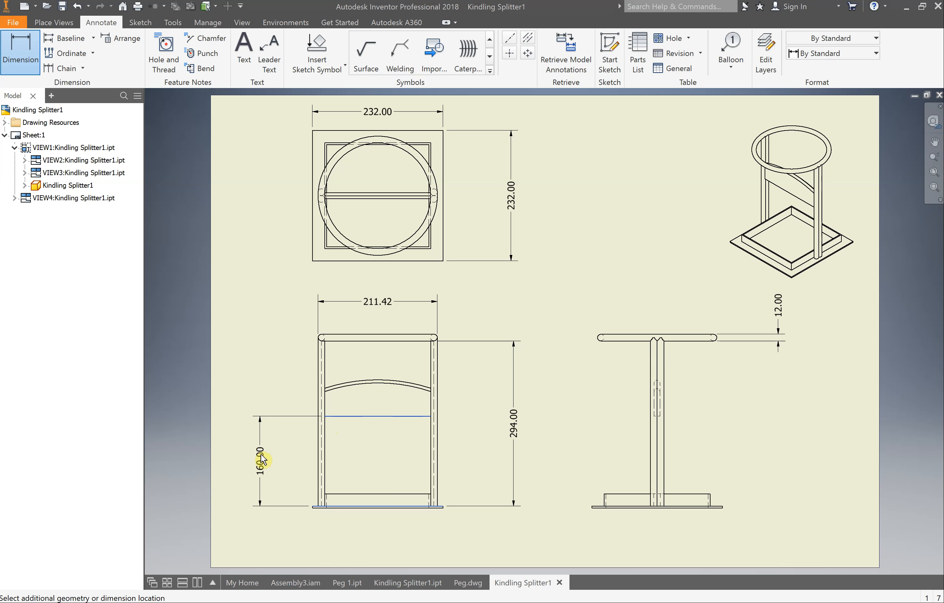
pyautogui.click(261, 460)
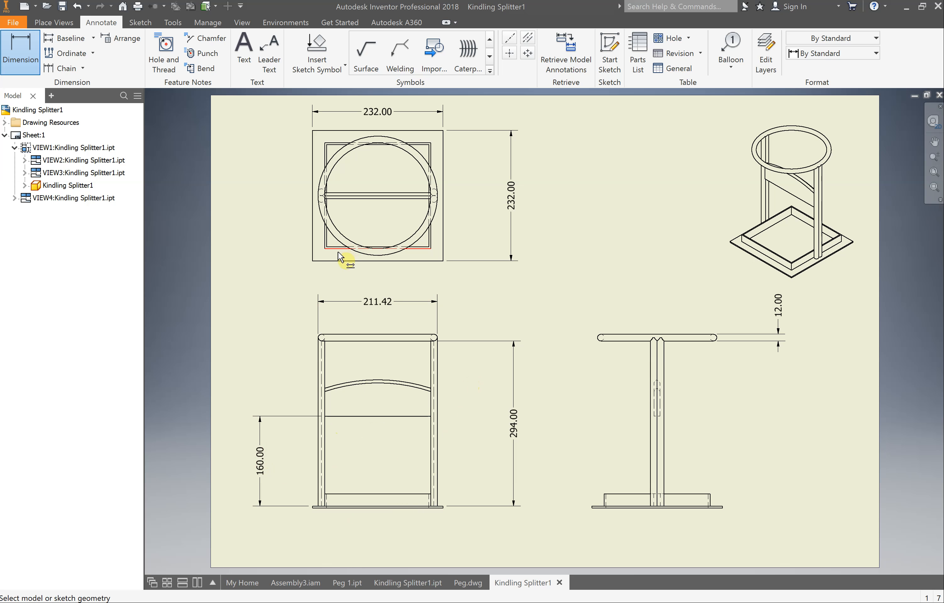
pyautogui.click(373, 495)
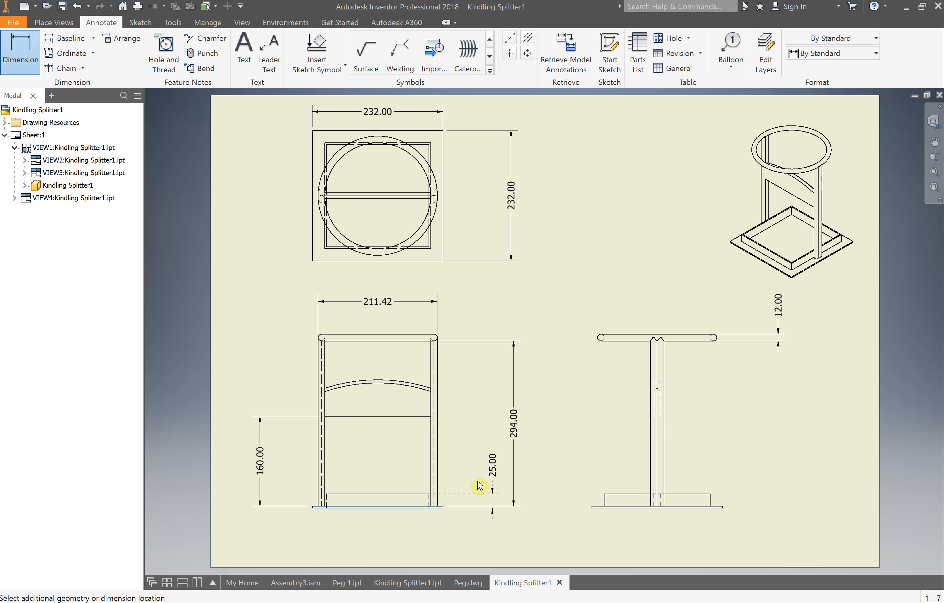
pyautogui.click(492, 485)
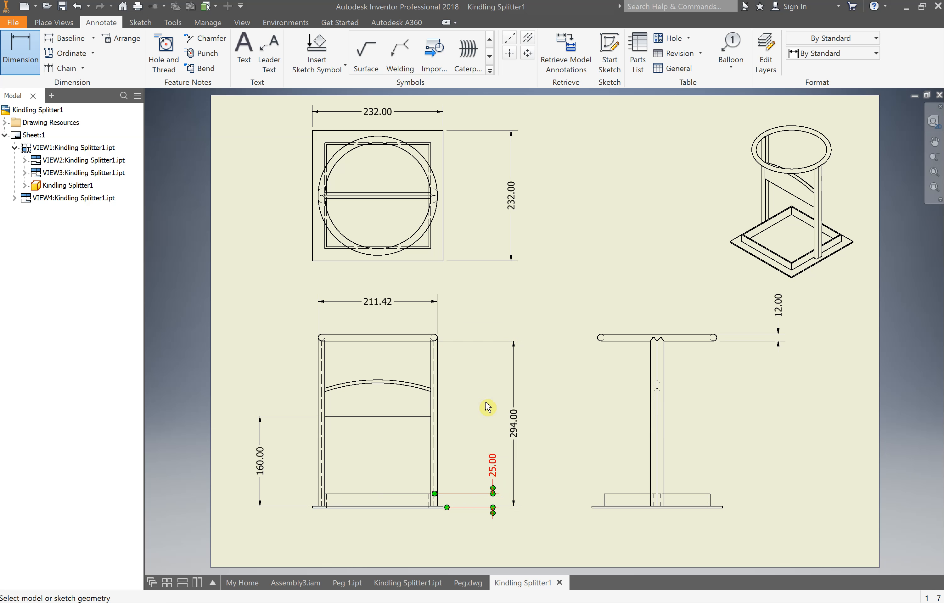
# Dimension the distance from the base frame's inner edge to the plate's outer edge in the top view.
pyautogui.click(335, 248)
pyautogui.click(363, 261)
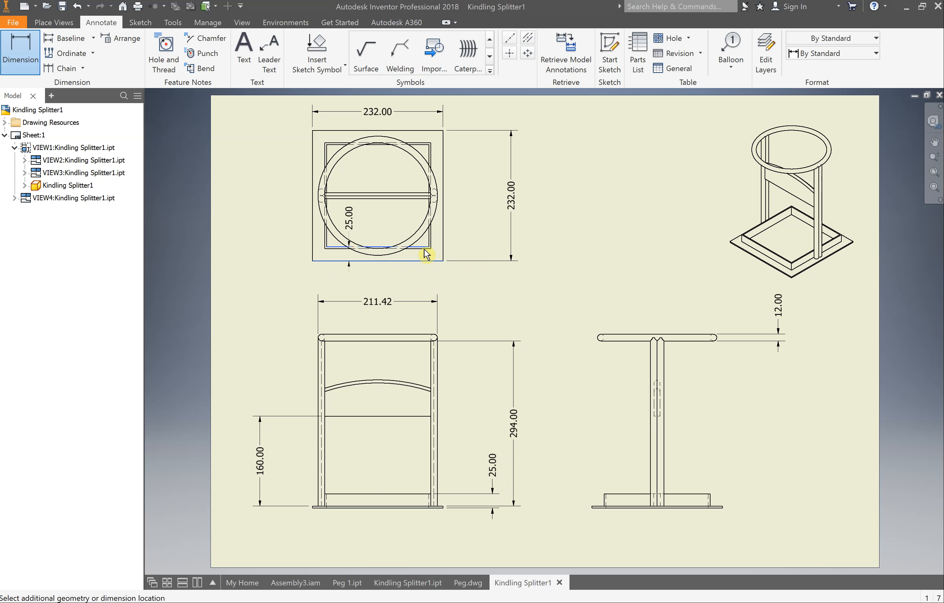
pyautogui.click(489, 259)
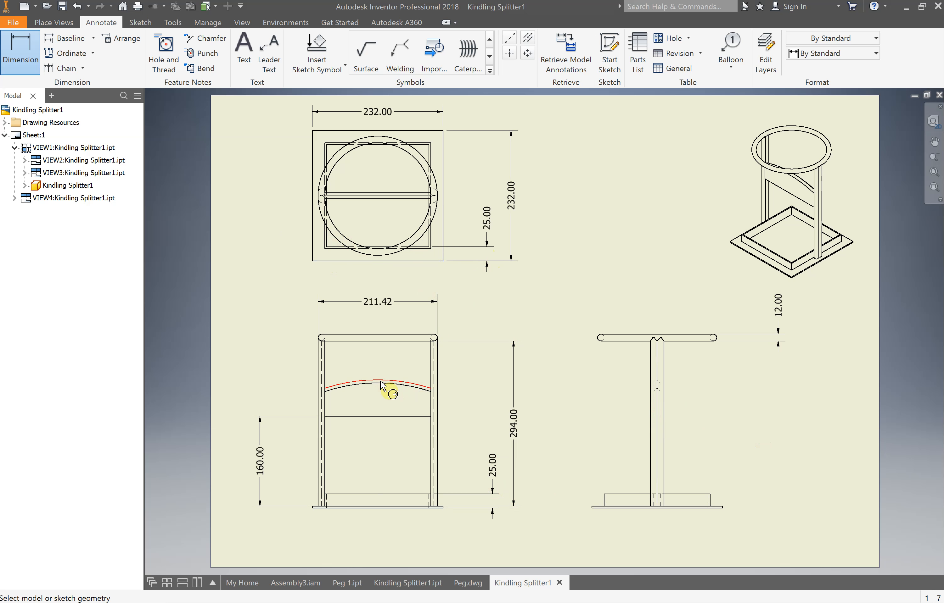
# Dimension the curved blade's height at its crown and at its left end in the front view.
pyautogui.click(378, 383)
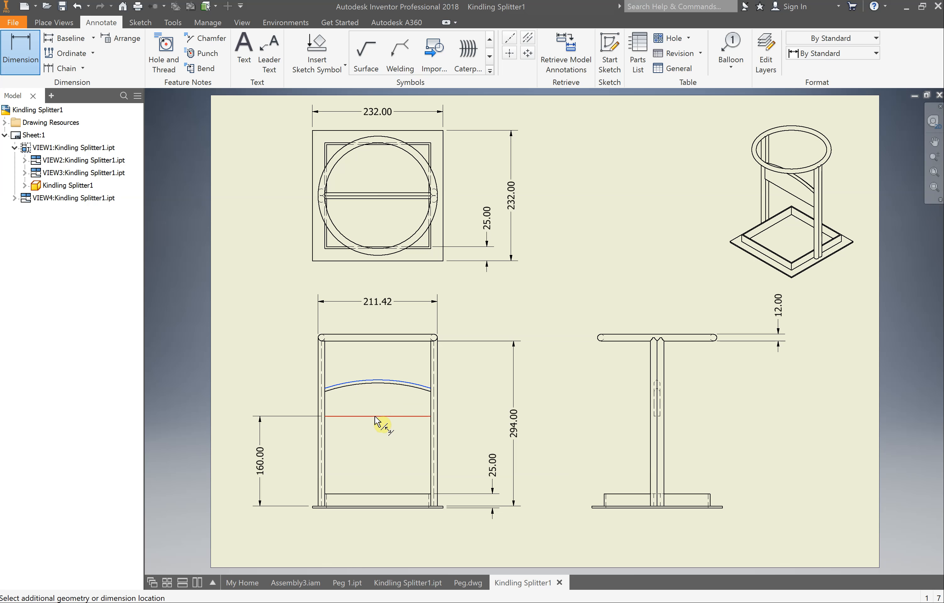
pyautogui.click(488, 393)
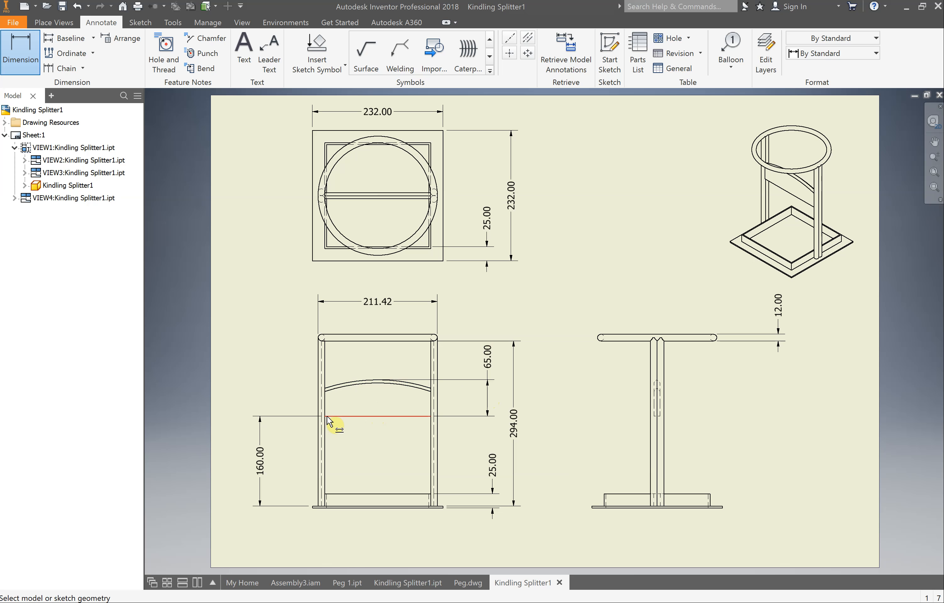
pyautogui.click(325, 417)
pyautogui.click(325, 388)
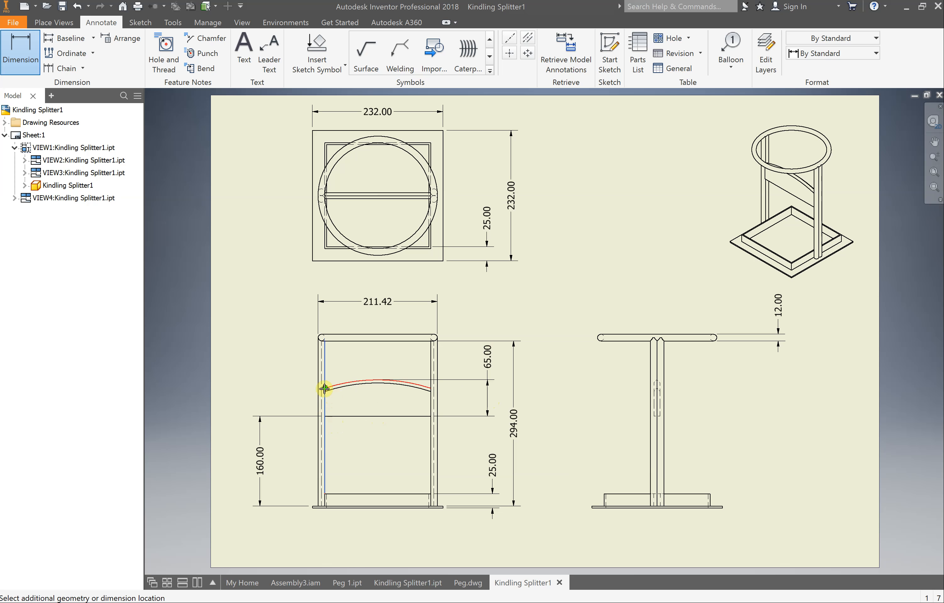
pyautogui.click(288, 401)
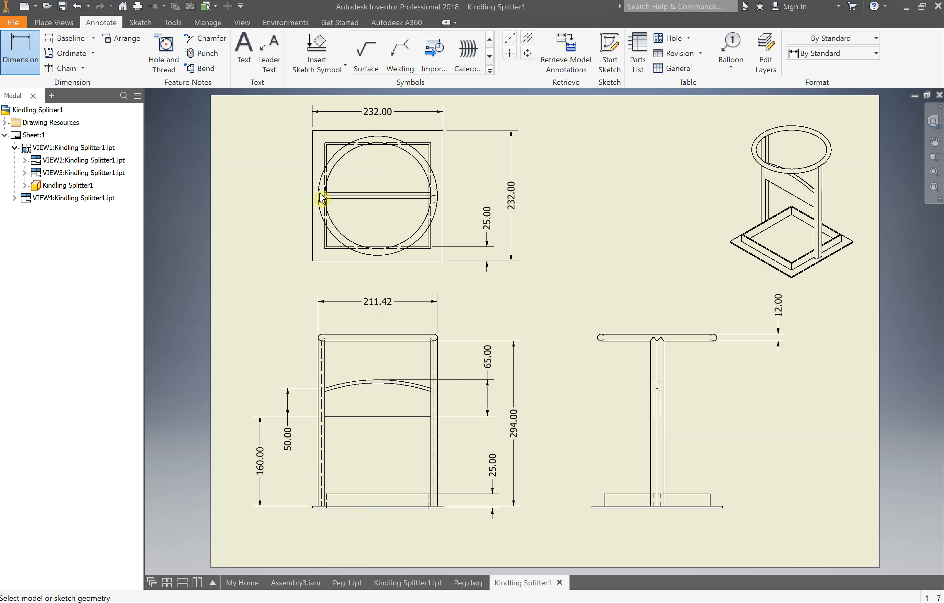
# Dimension the blade's width between the uprights, placing the dimension below the front view.
pyautogui.click(351, 417)
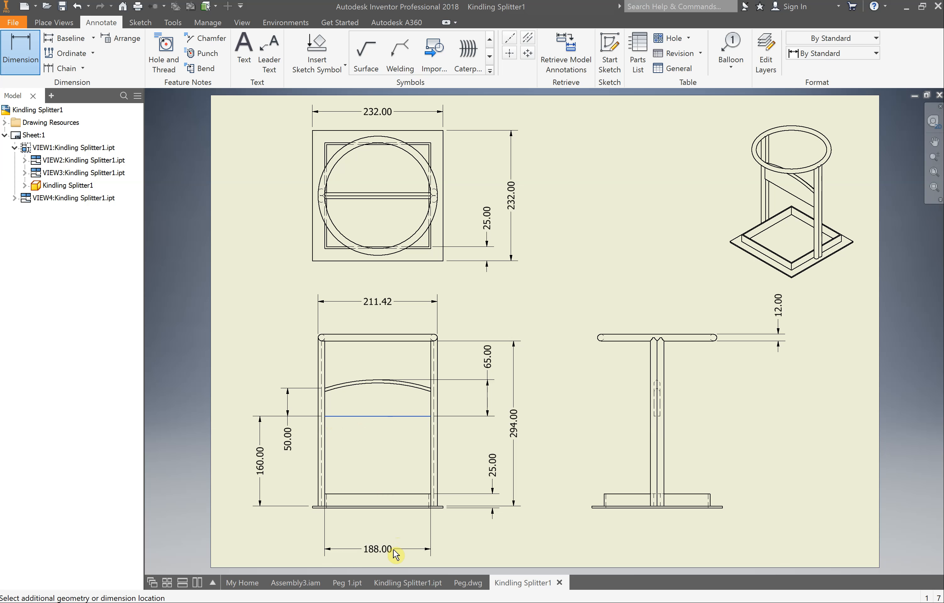
pyautogui.click(394, 550)
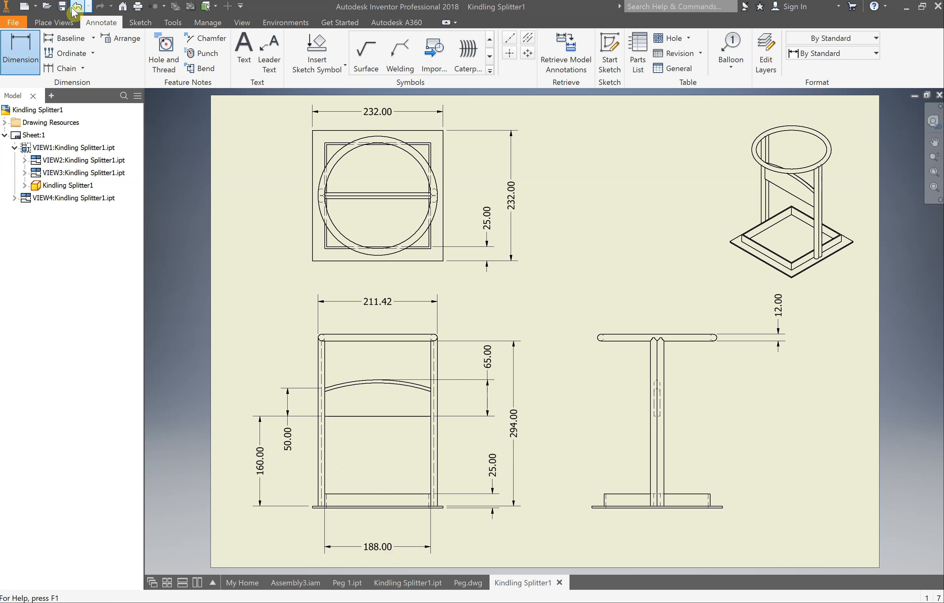
# Save the drawing as "Kindling Splitter drrawing" in the Inventor folder, in Inventor drawing (.dwg) format, and end dimensioning.
pyautogui.click(62, 7)
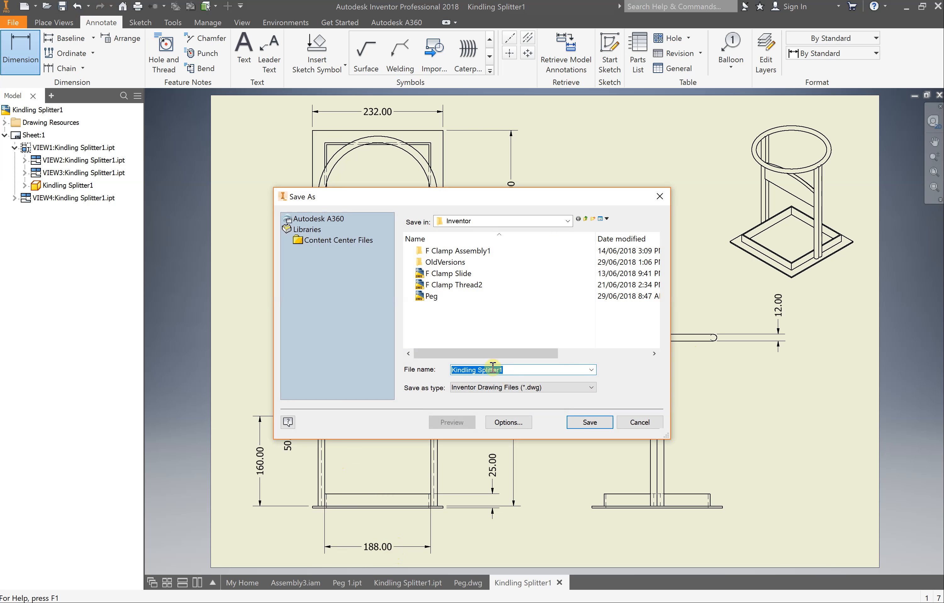
pyautogui.click(529, 367)
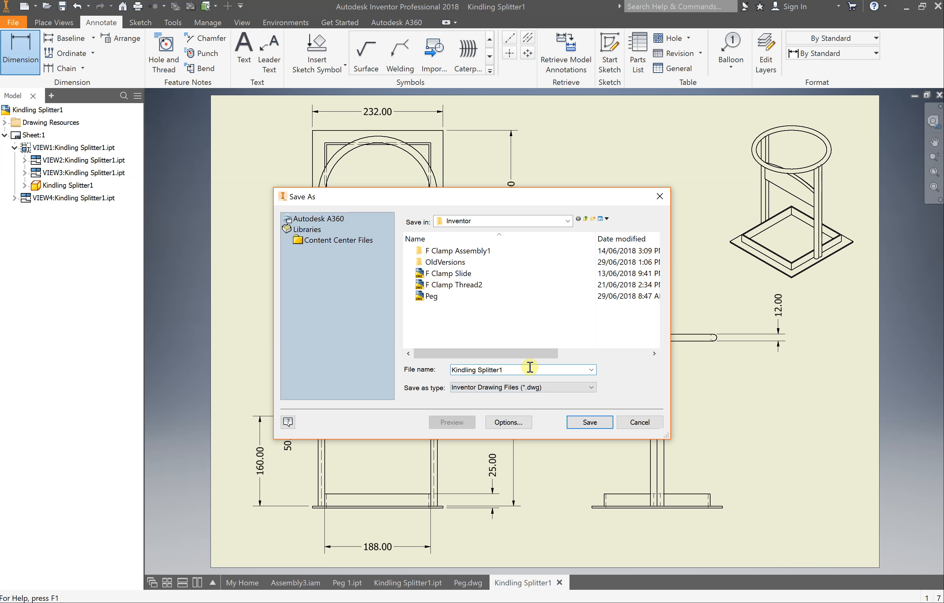
pyautogui.press('BackSpace')
pyautogui.write('drrawing')
pyautogui.click(595, 424)
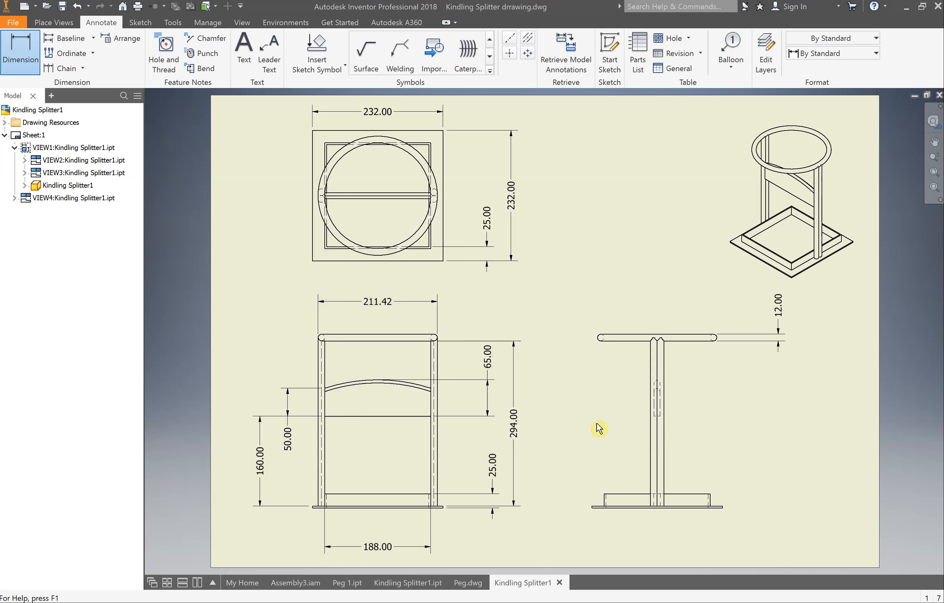
pyautogui.press('Escape')
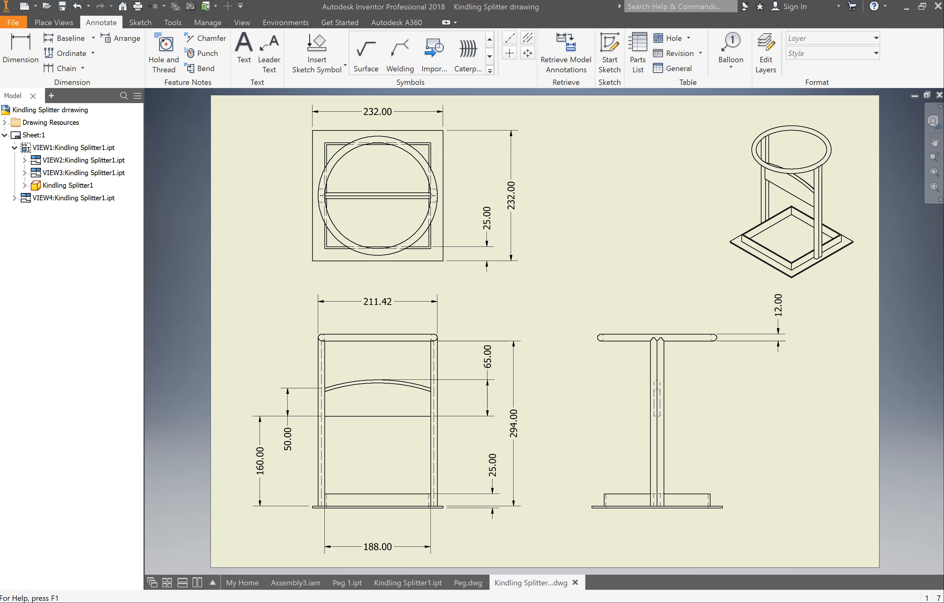
pyautogui.click(728, 602)
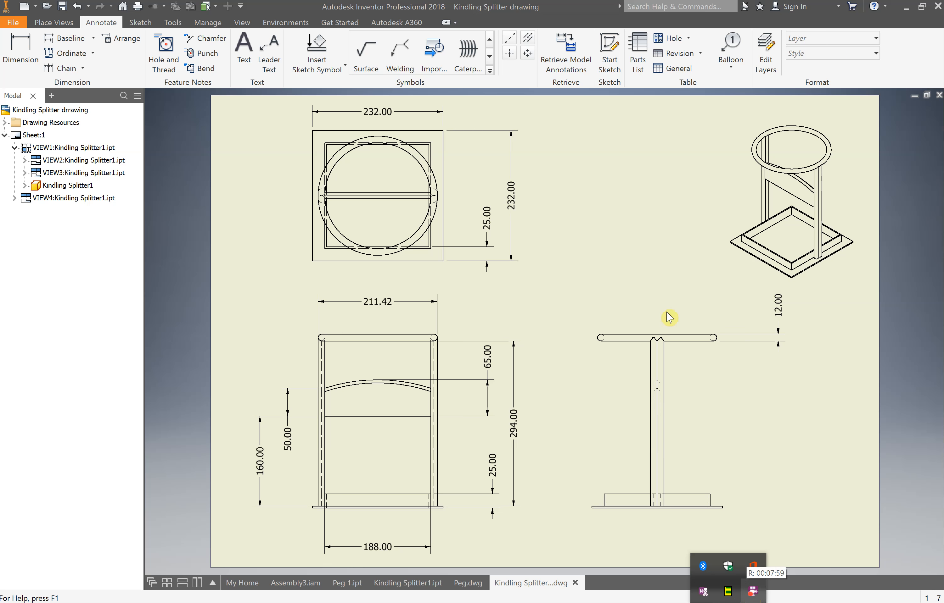
pyautogui.click(667, 248)
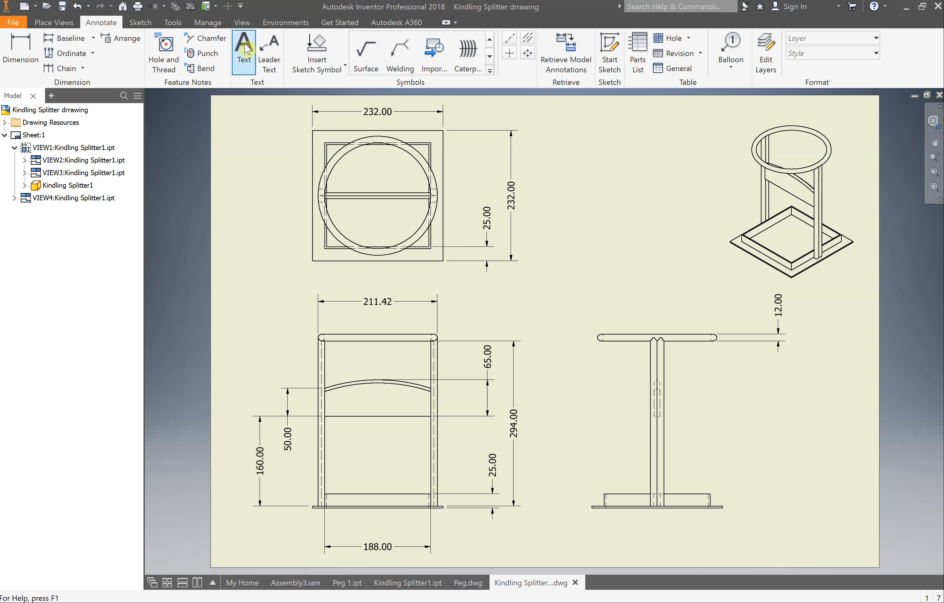
# Add a text note reading "Kindling Splitter" followed by the author's surname near the sheet's lower-right corner, below the side view.
pyautogui.click(246, 49)
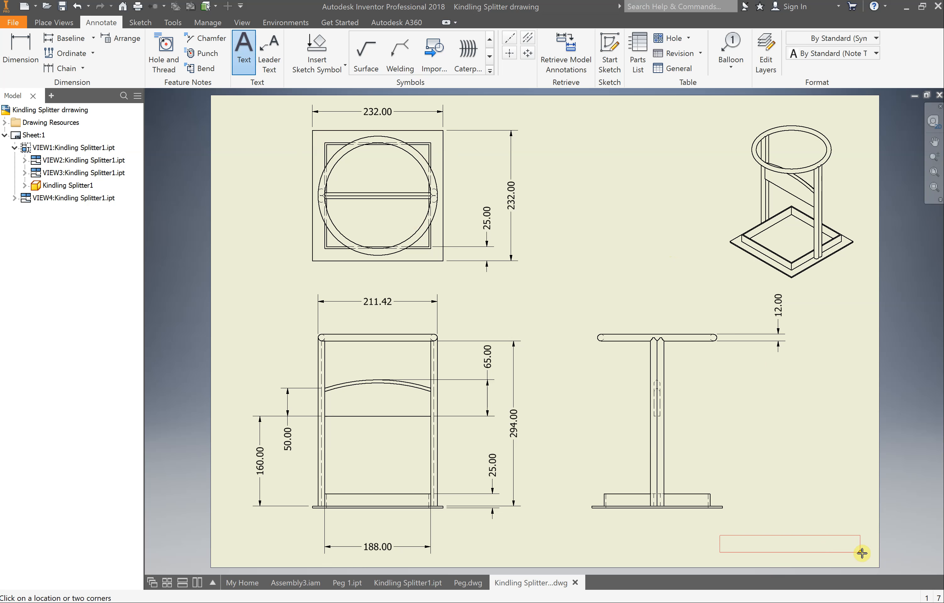
pyautogui.click(866, 557)
pyautogui.write('Kindling Splitter Smith')
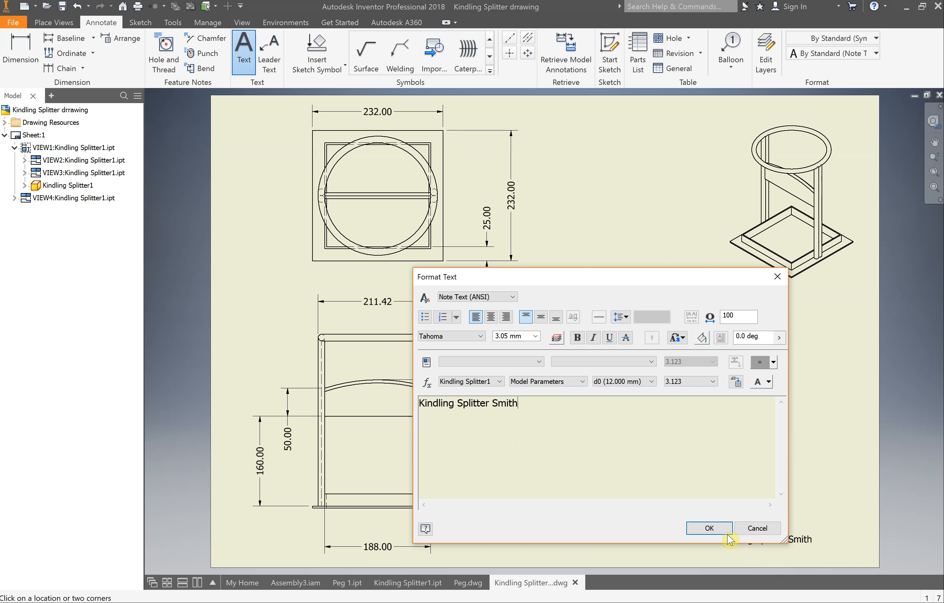
pyautogui.click(710, 530)
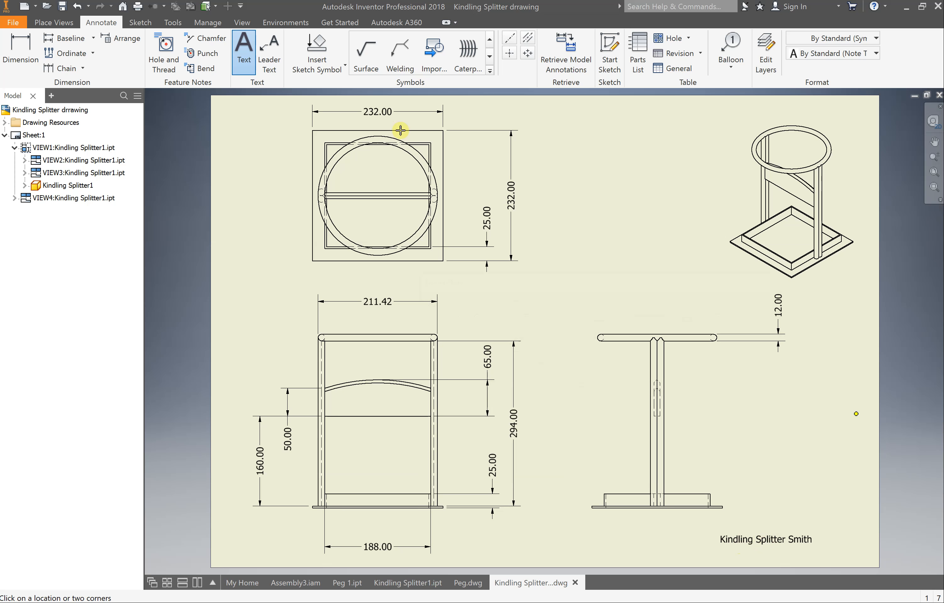
pyautogui.press('Escape')
# Move the title note further into the sheet's lower-right corner and deselect it.
pyautogui.click(764, 538)
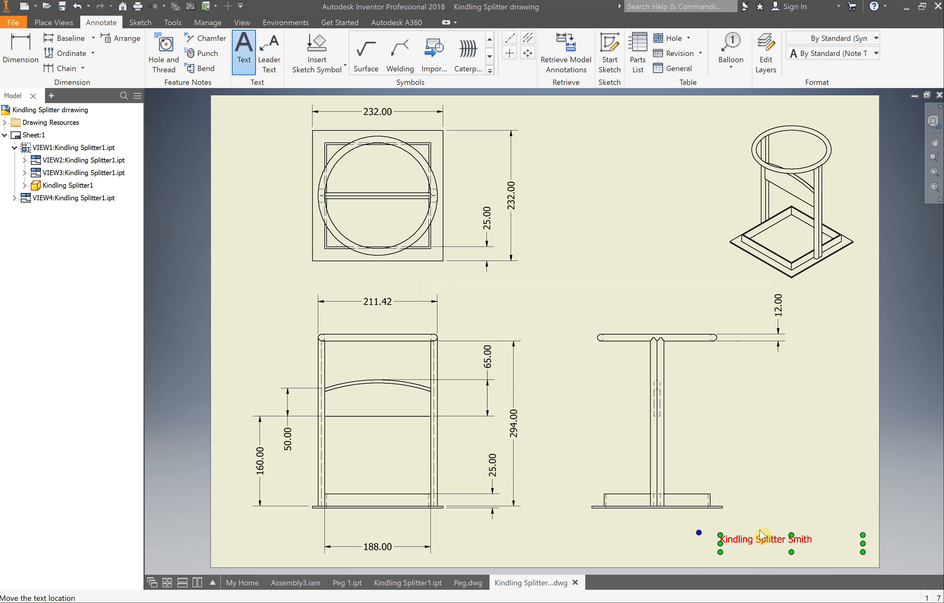
pyautogui.moveTo(765, 538); pyautogui.dragTo(808, 546)
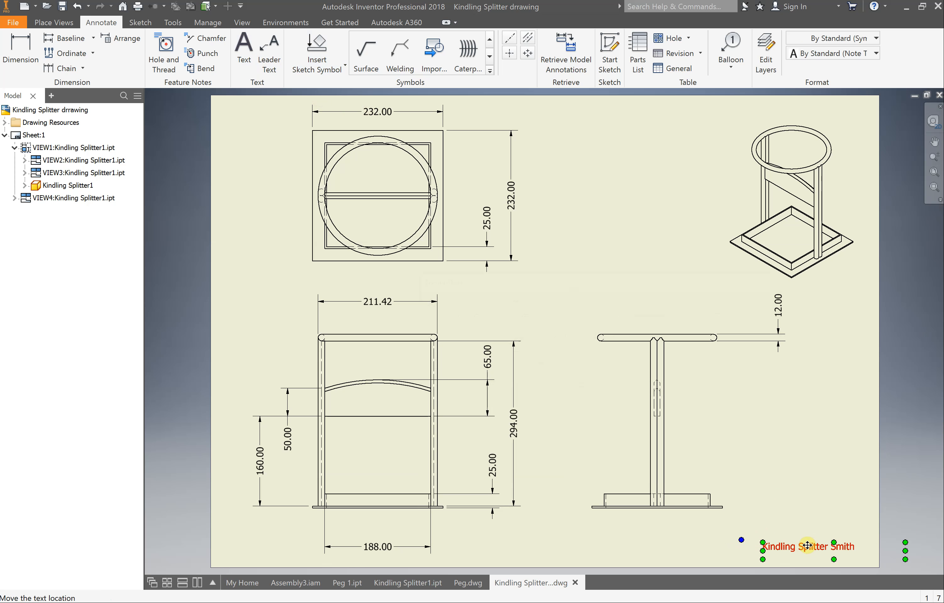
pyautogui.click(906, 431)
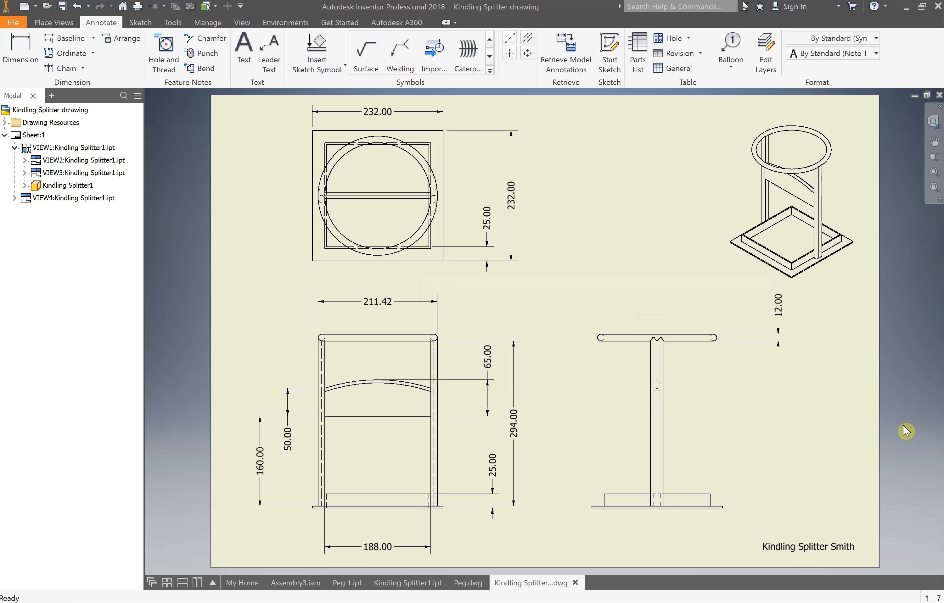